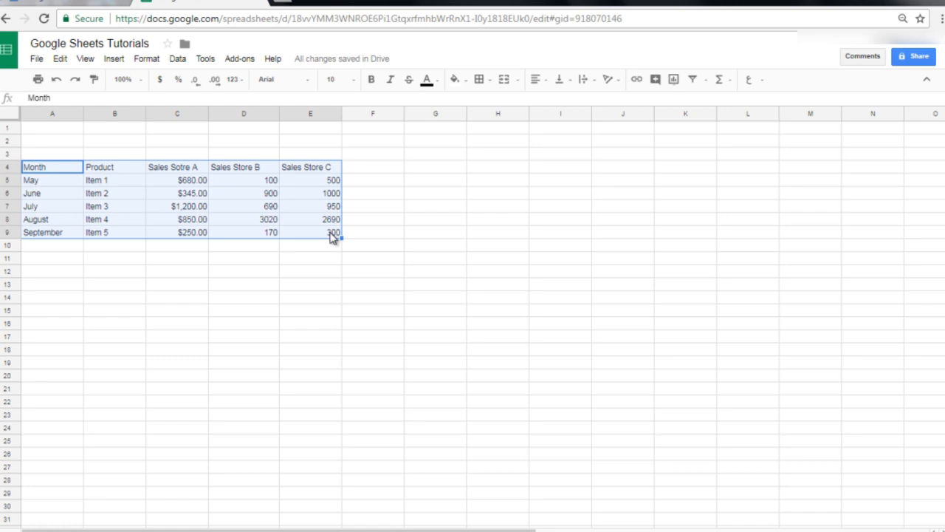
- Search the add-on store for "tables" and view the Table Styles add-on's details, closing the store when done
click(235, 67)
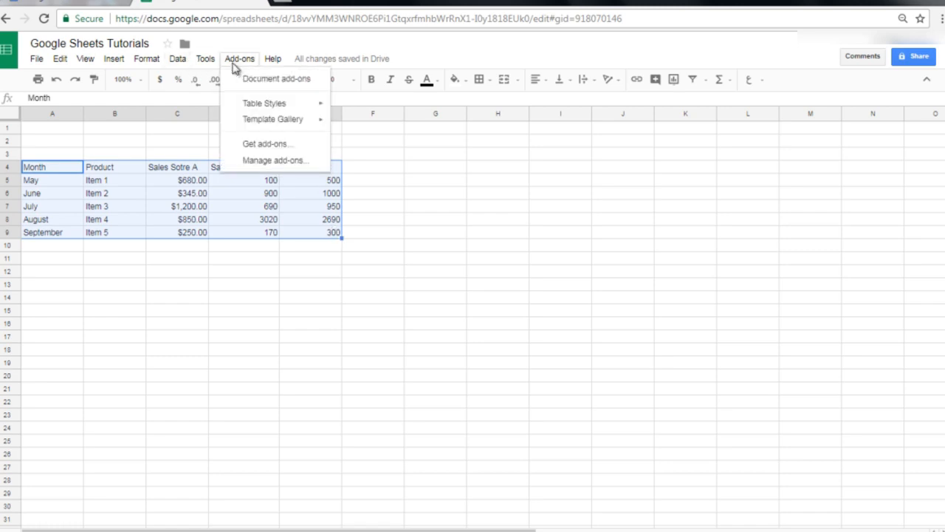
mouse_move(251, 108)
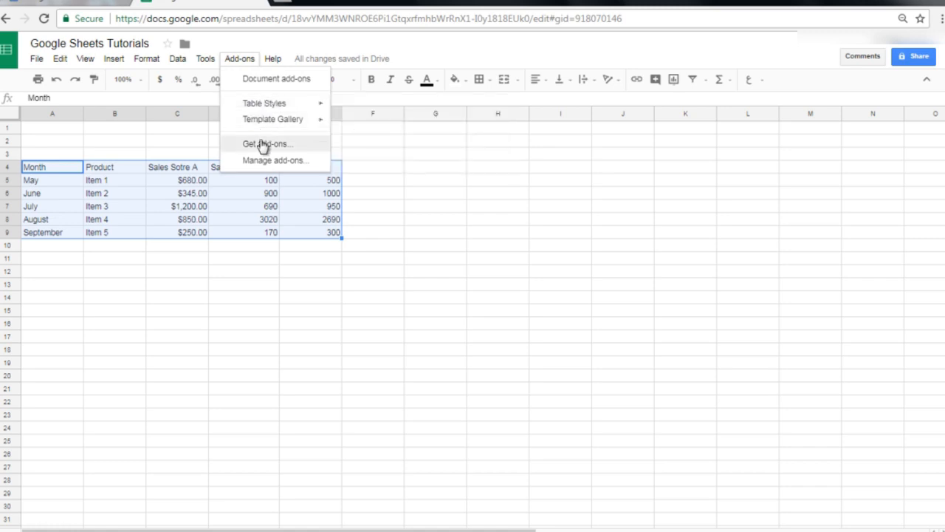
click(263, 146)
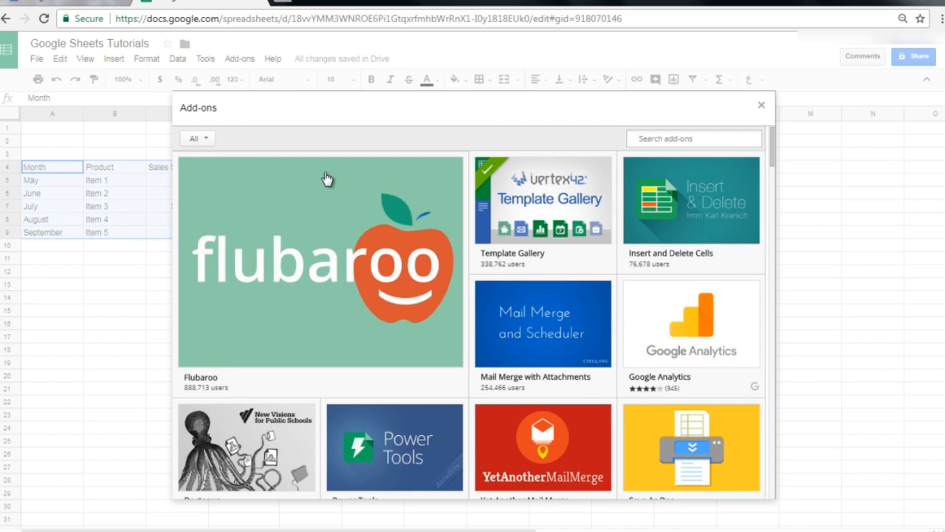
text(tables)
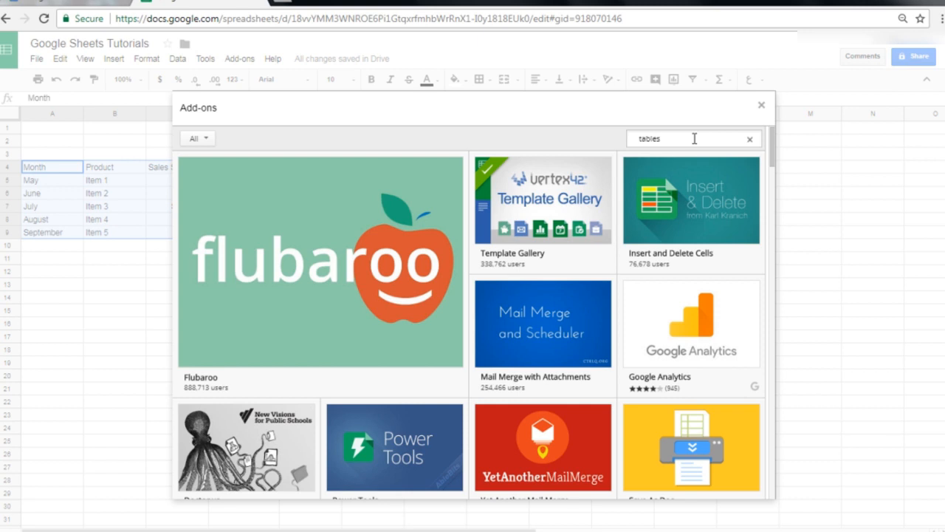
key(Return)
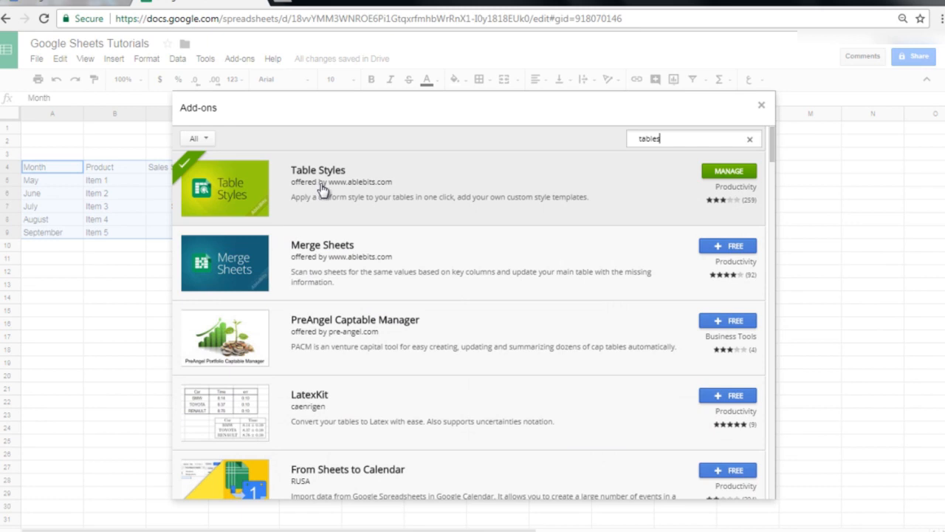
click(264, 198)
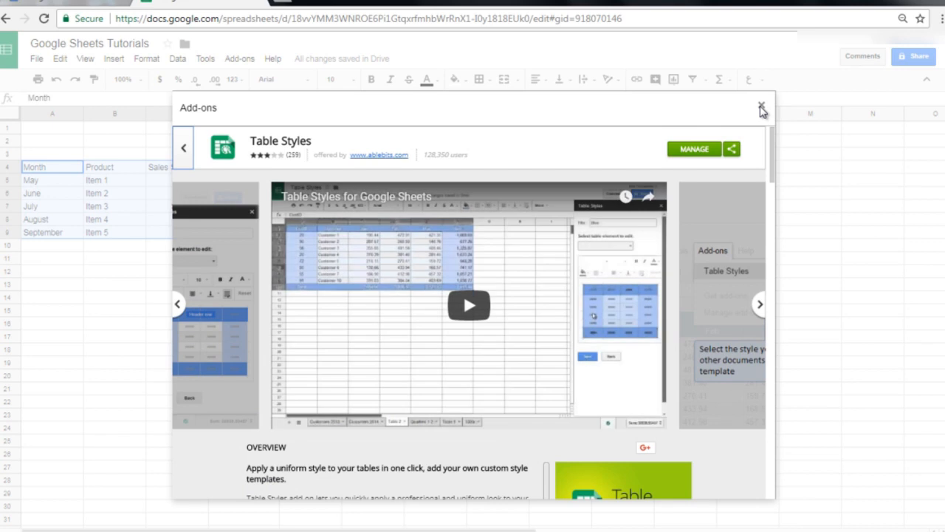
click(761, 107)
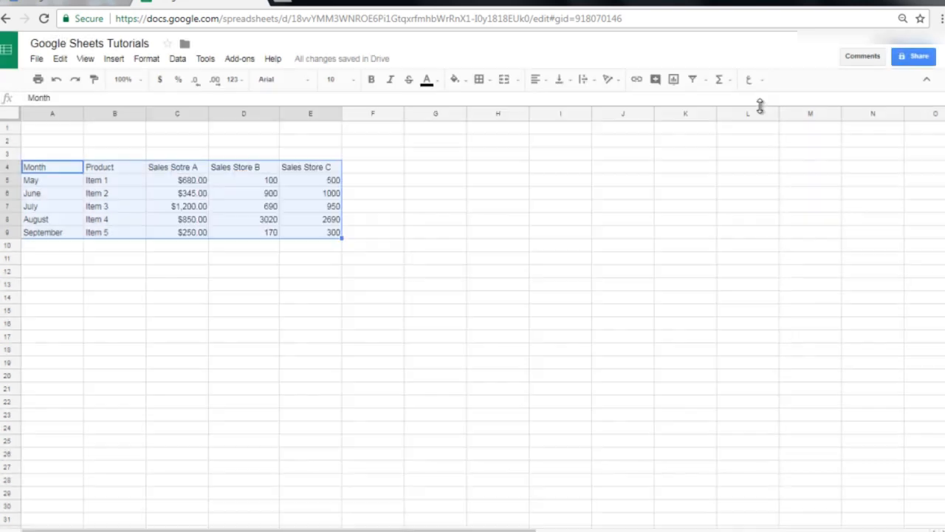
- Apply the Red style from the Table Styles add-on to the sales table in A4:E9
click(239, 59)
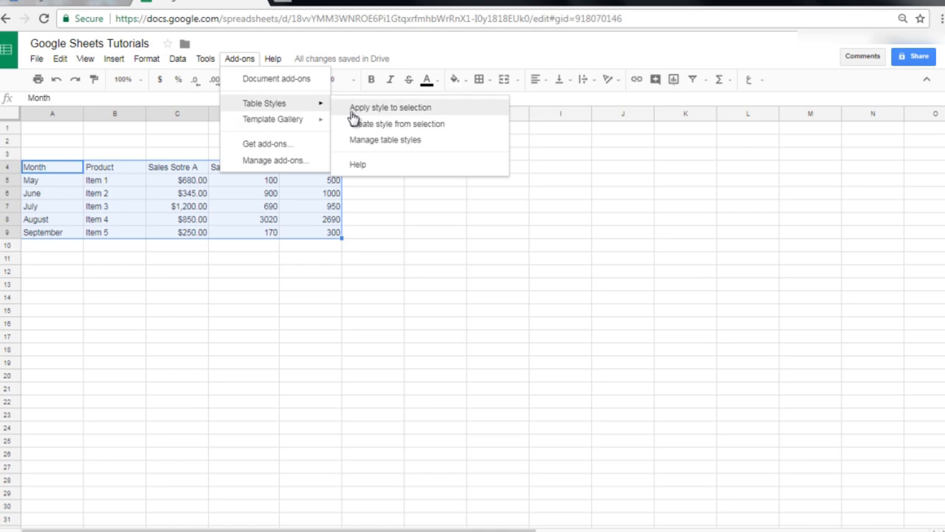
click(353, 111)
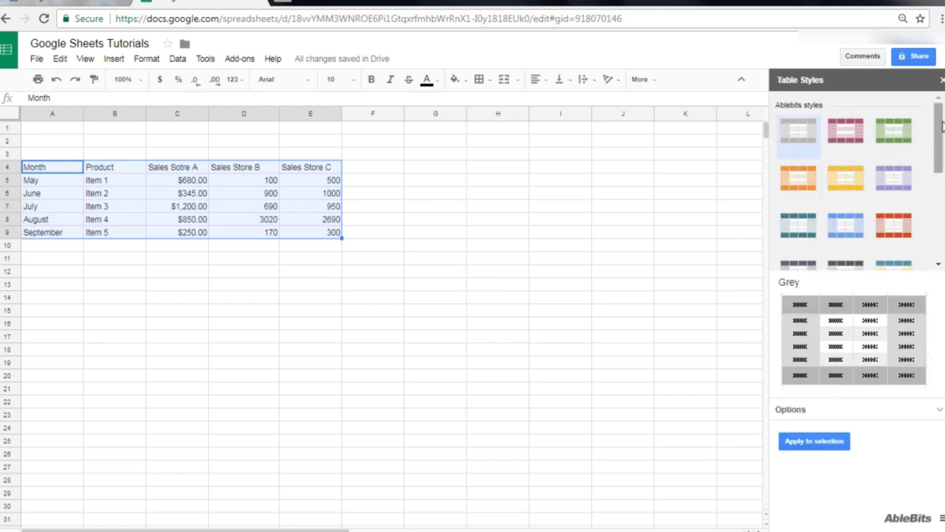
drag(940, 127, 940, 177)
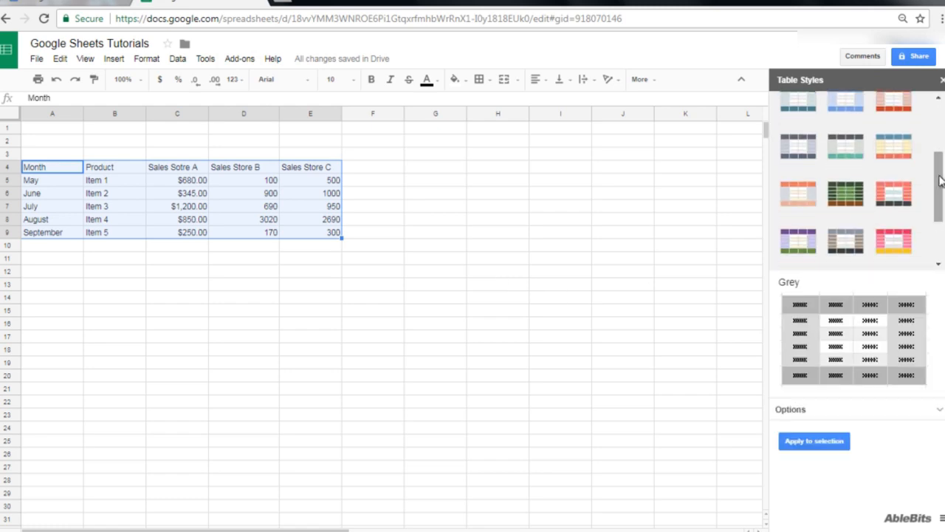
click(907, 111)
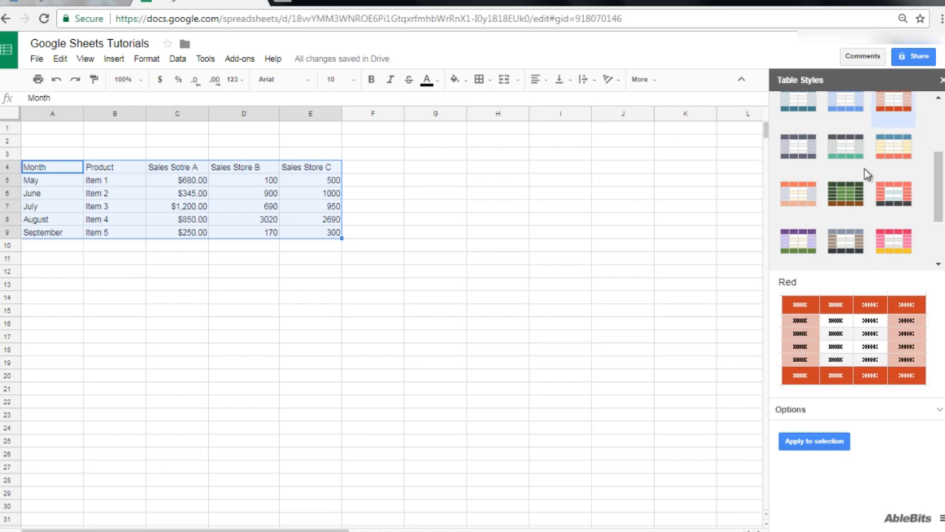
click(812, 442)
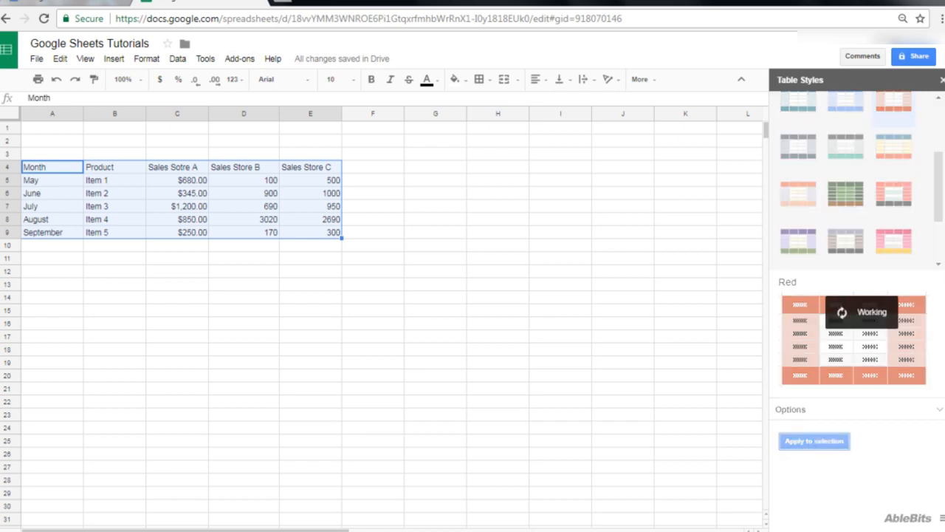
click(943, 80)
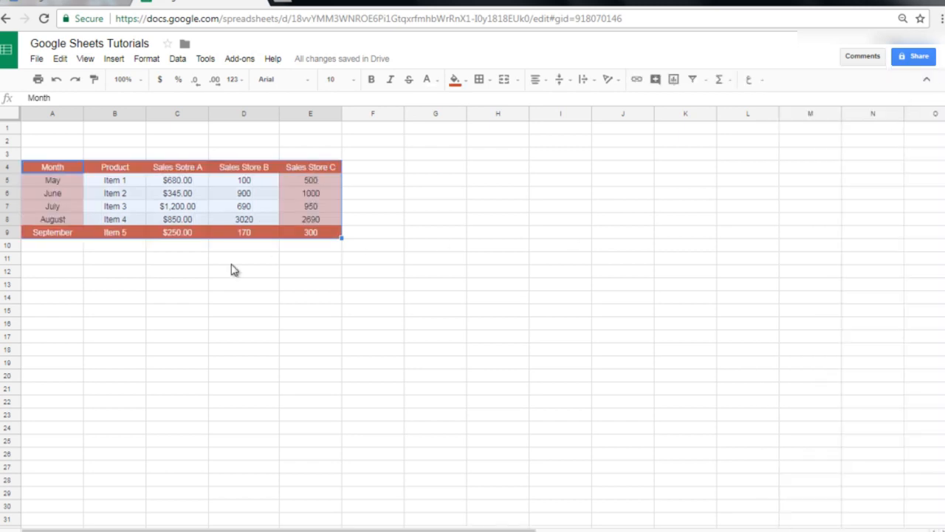
click(183, 250)
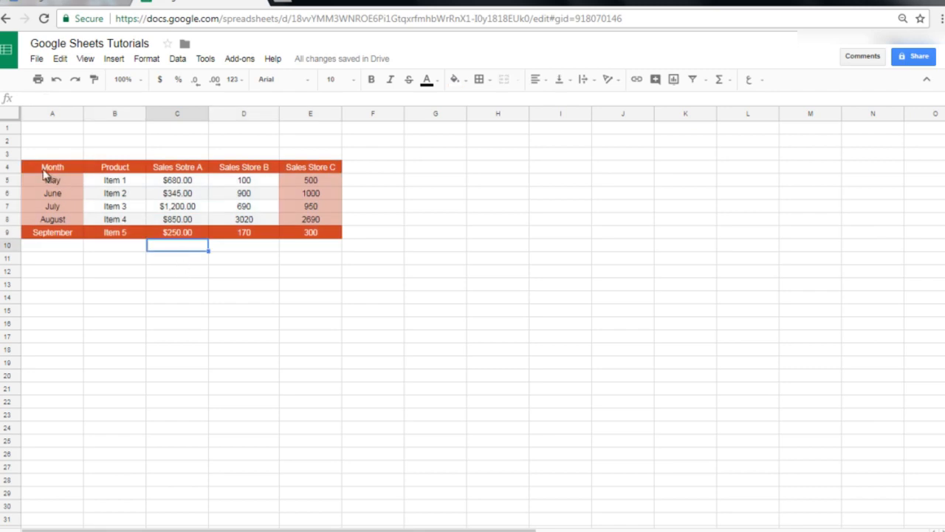
- Make all text in the sales table A4:E9 bold
drag(44, 169, 328, 236)
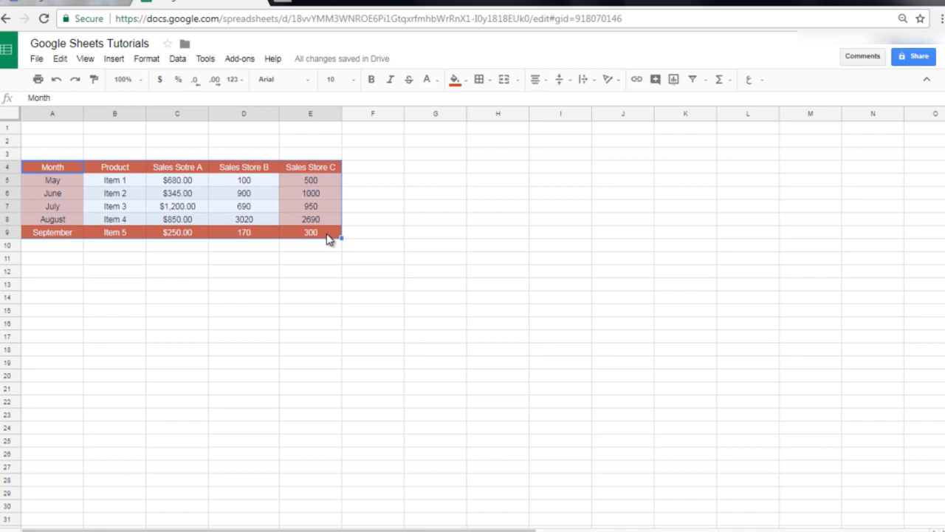
click(371, 79)
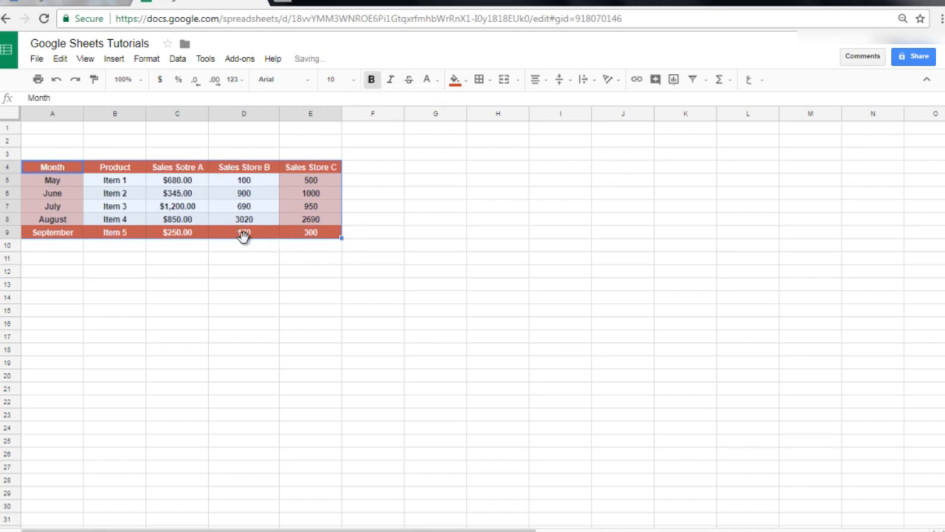
click(229, 219)
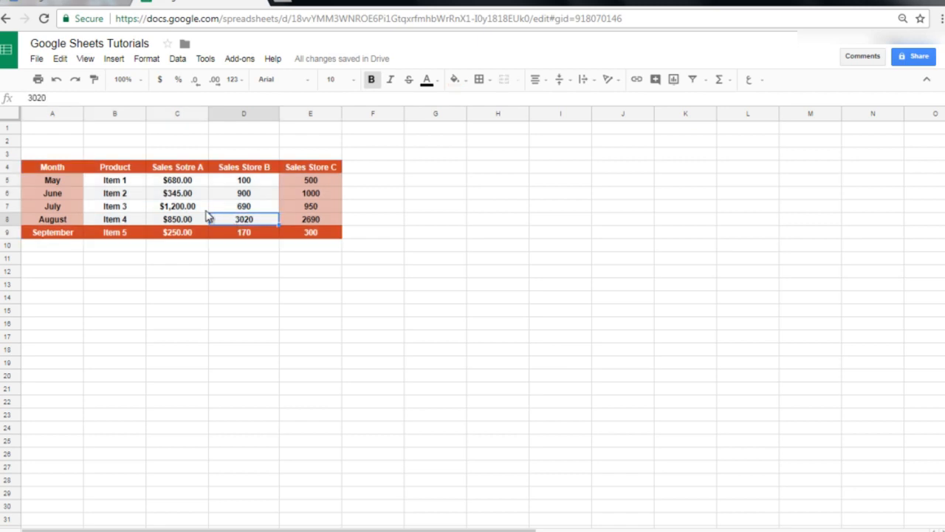
- Format the Store B and Store C sales figures in D5:E9 as currency in dollars
click(236, 183)
drag(236, 183, 241, 217)
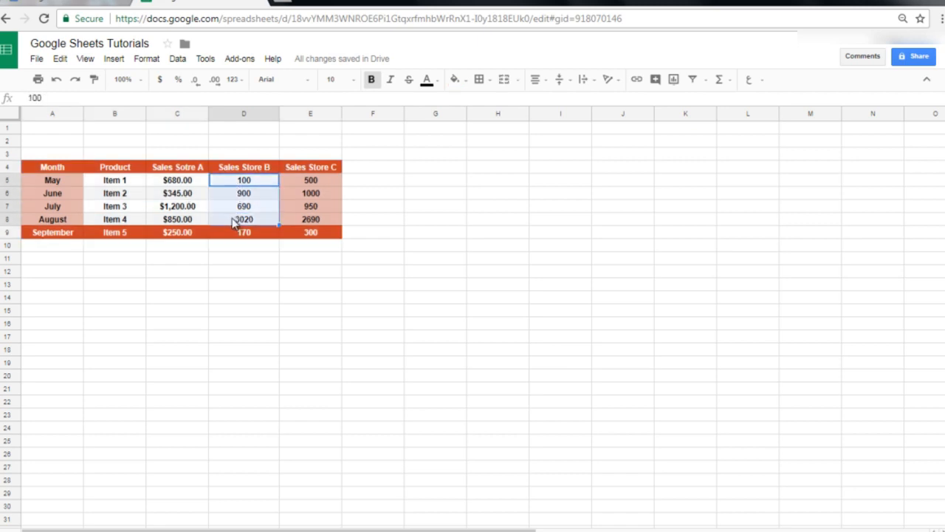
click(156, 84)
click(304, 182)
drag(304, 183, 303, 221)
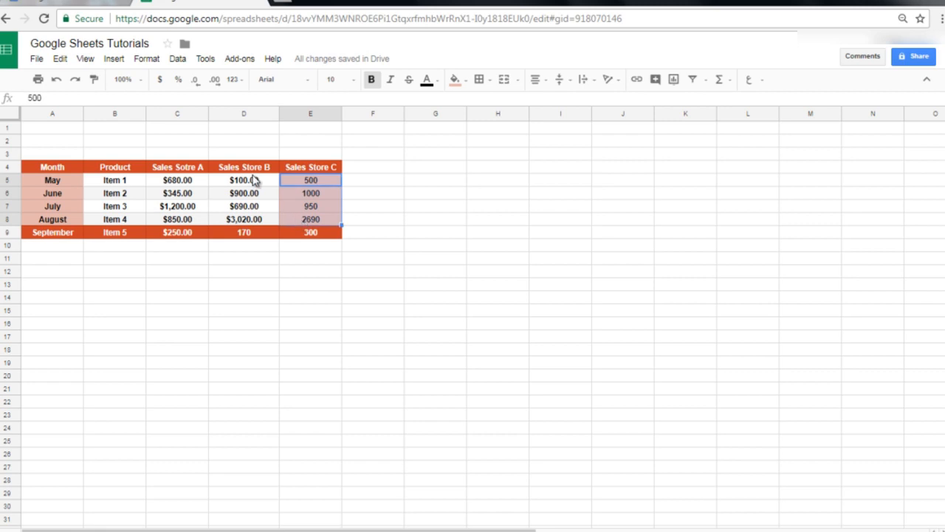
click(159, 80)
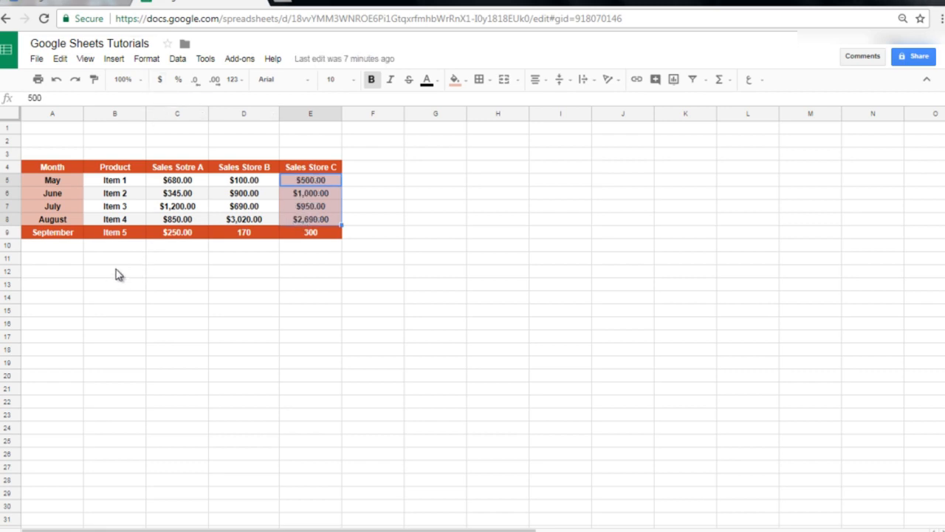
drag(238, 235, 310, 232)
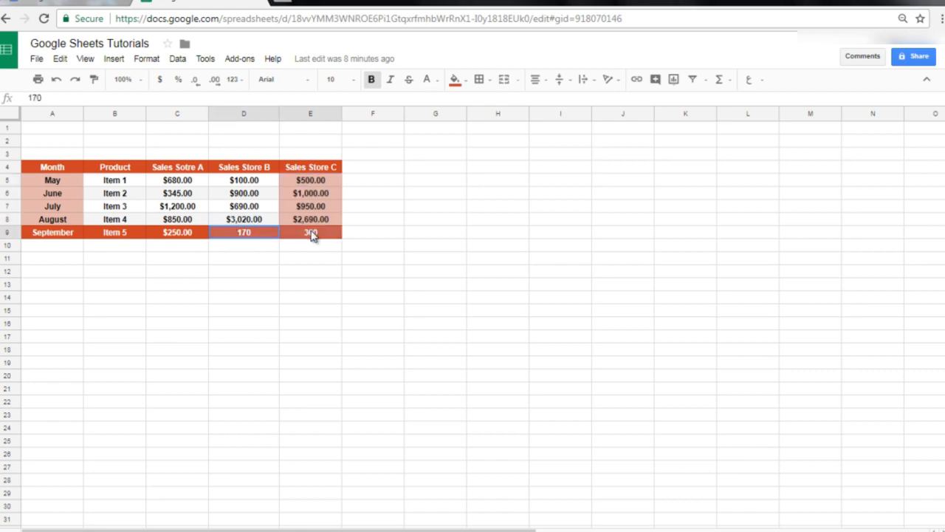
click(159, 80)
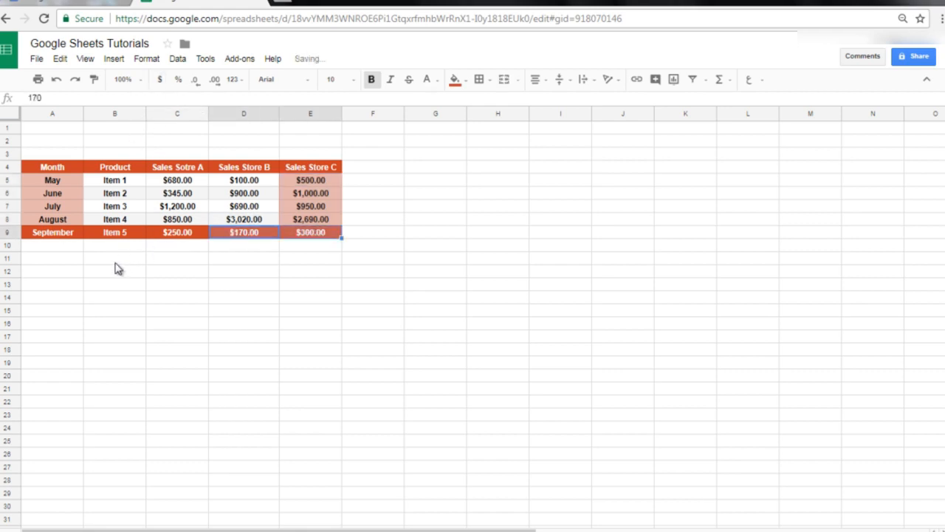
- Label cell B11 "SUM:" and total the Store A sales in C11 with a SUM formula over C5:C9
click(116, 258)
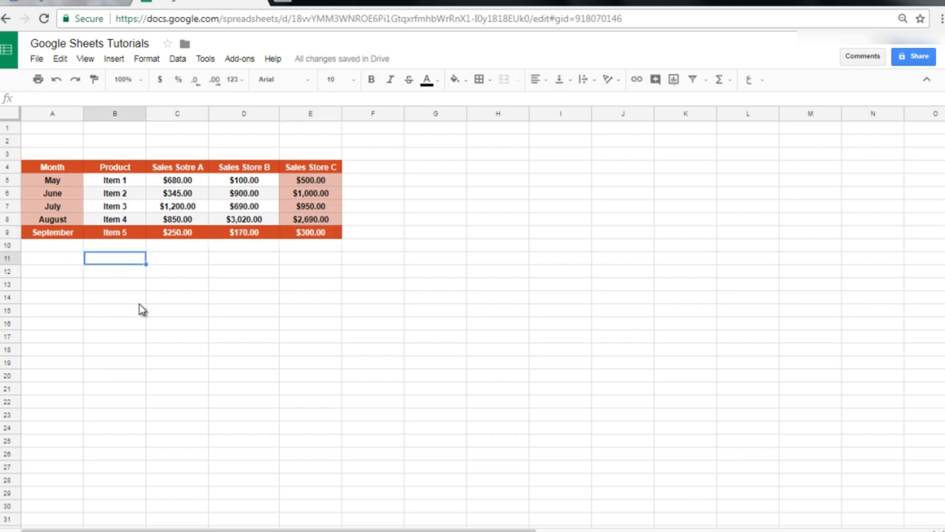
text(SUM:)
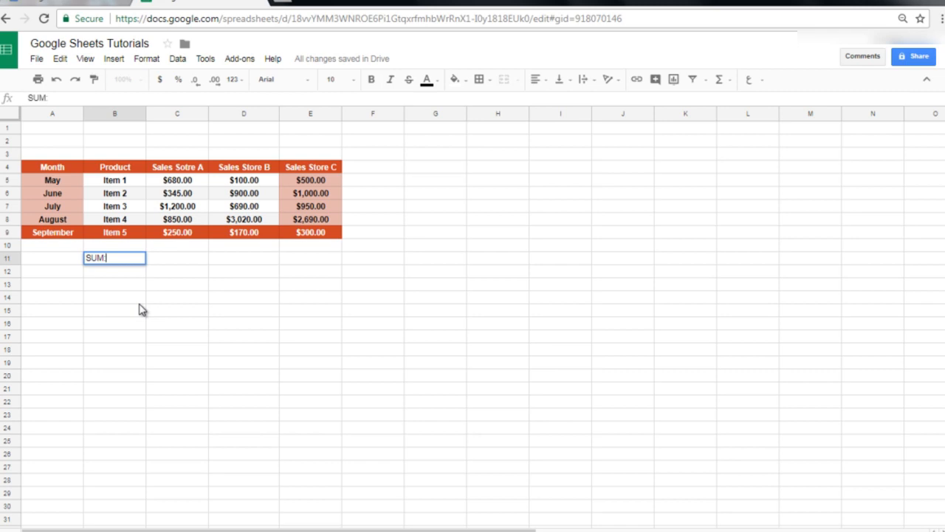
key(Tab)
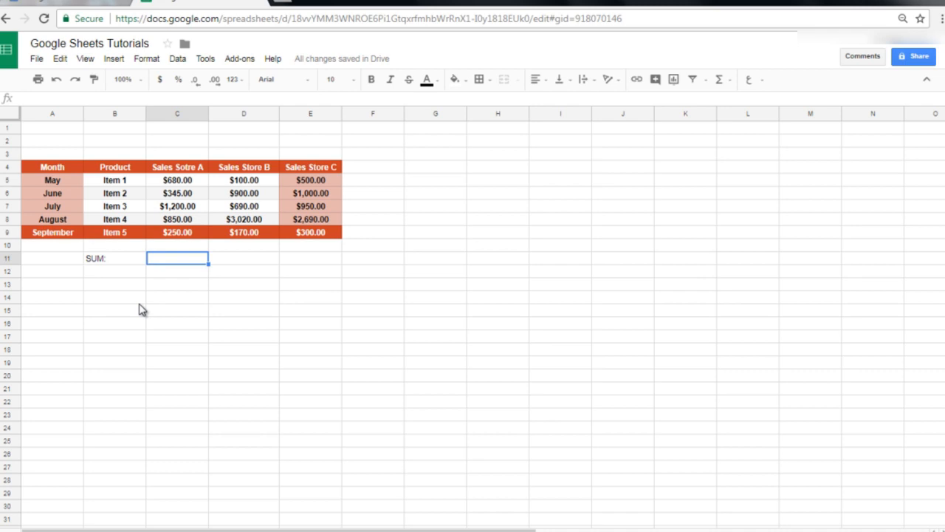
text(=)
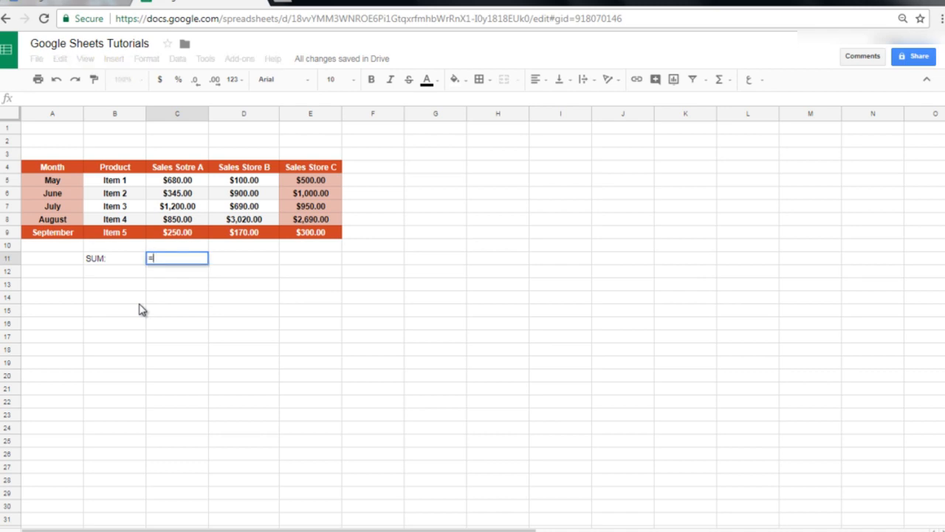
text(SUM)
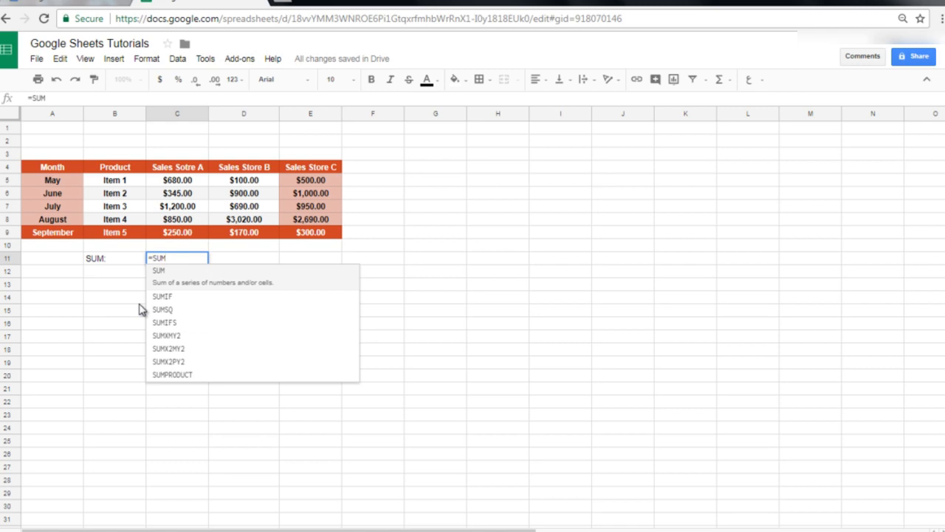
text(()
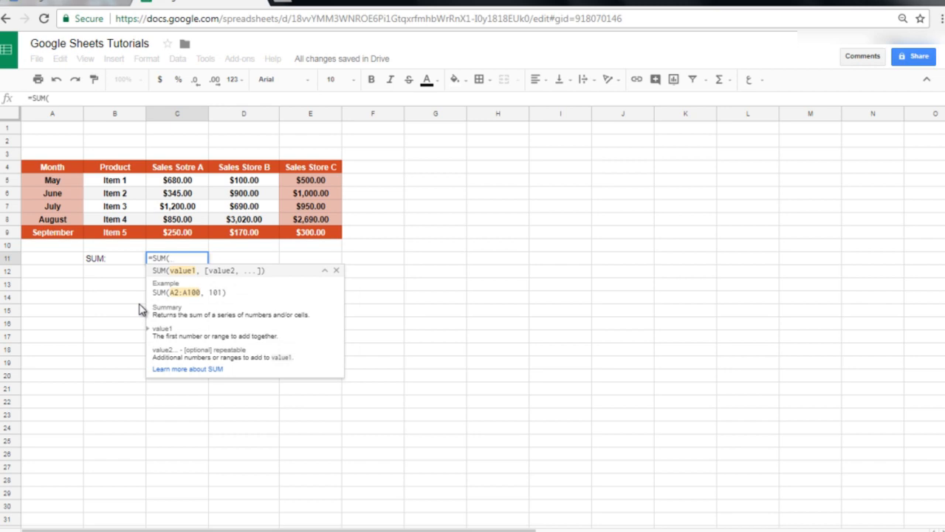
drag(194, 184, 197, 235)
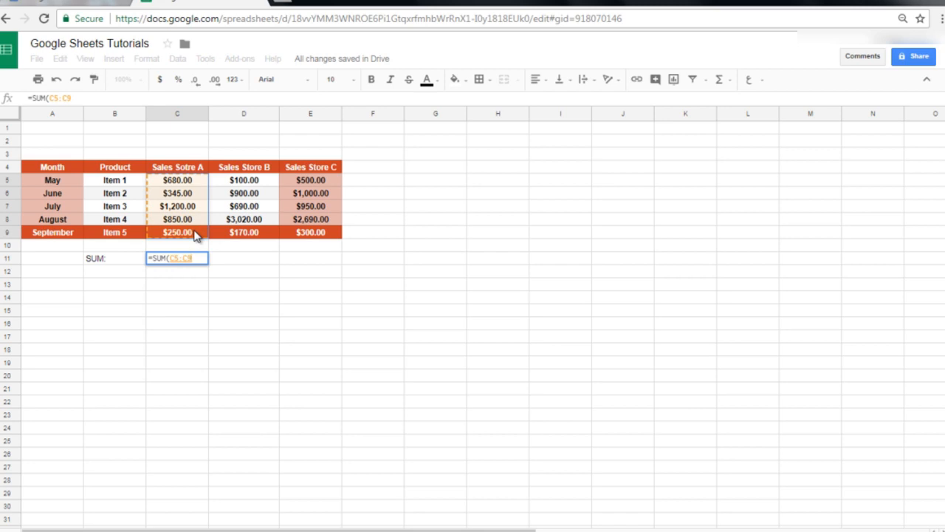
key(Return)
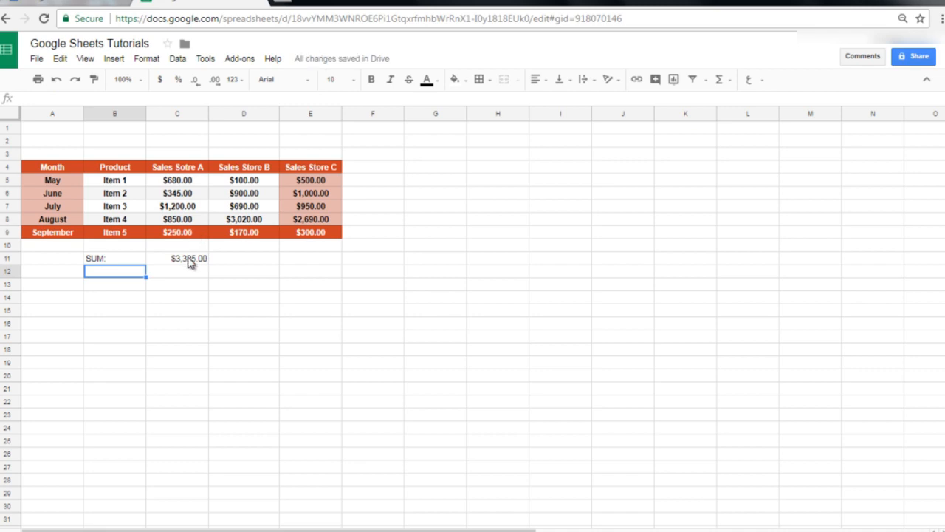
- Fill the sum formula from C11 across to D11 and E11, and check the formula in each total cell
click(203, 266)
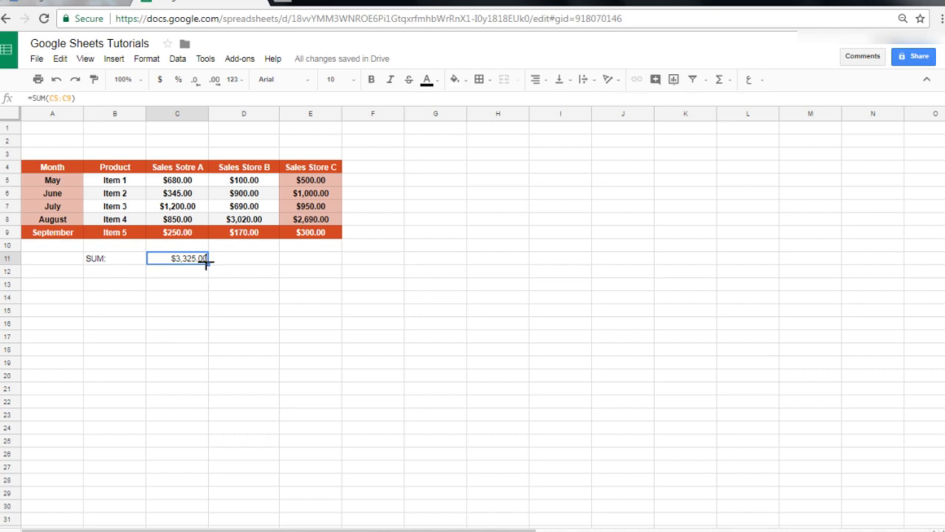
drag(207, 265, 304, 266)
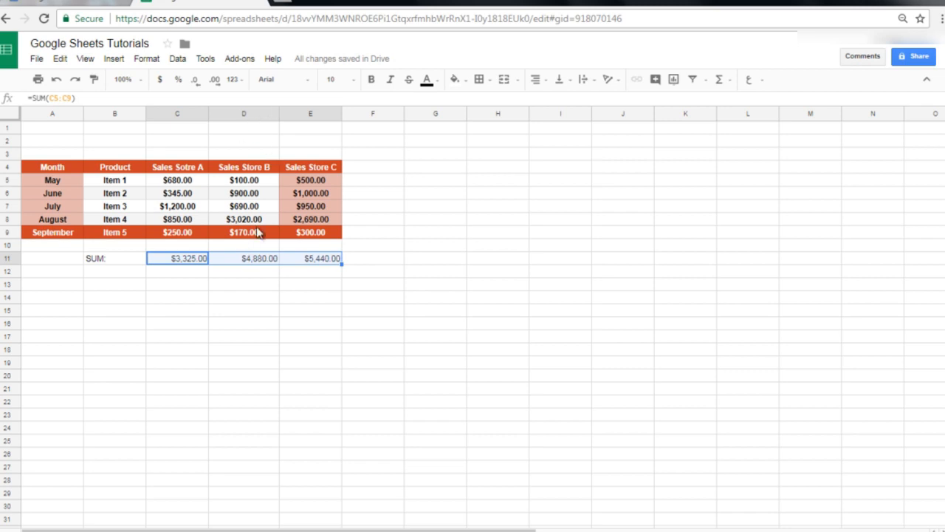
click(292, 262)
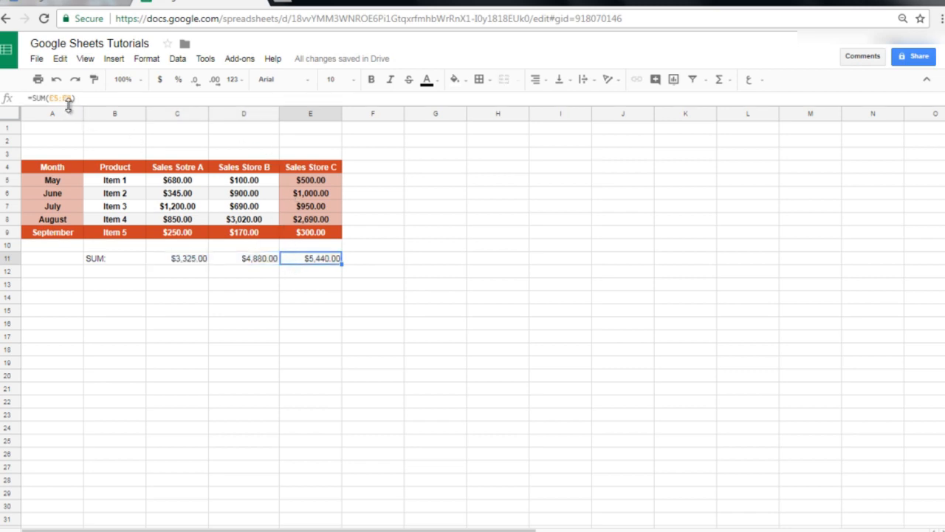
click(260, 264)
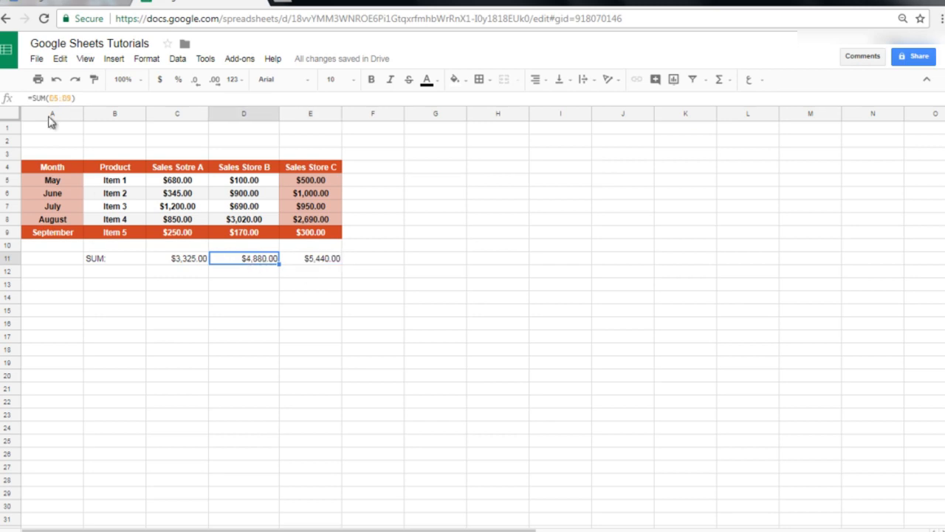
click(189, 264)
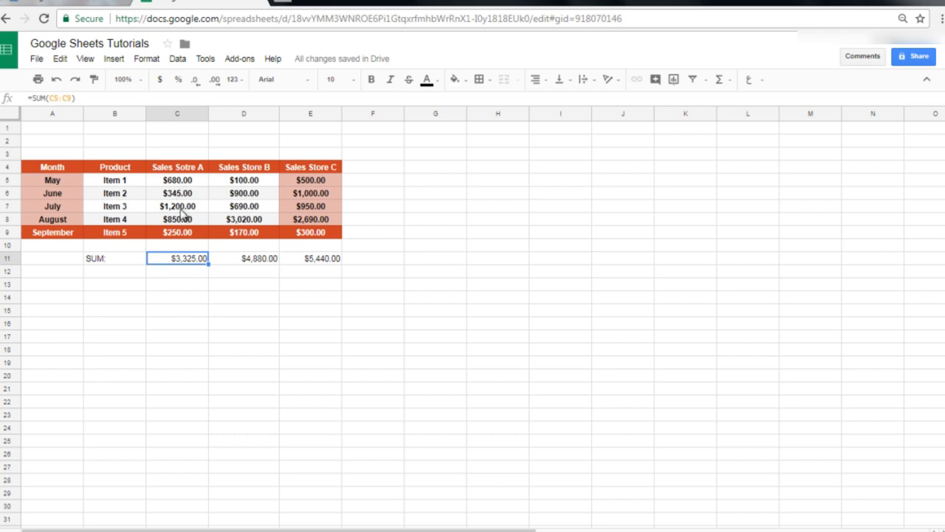
- Label cell B12 "AVERAGE:" directly below the SUM label
click(110, 272)
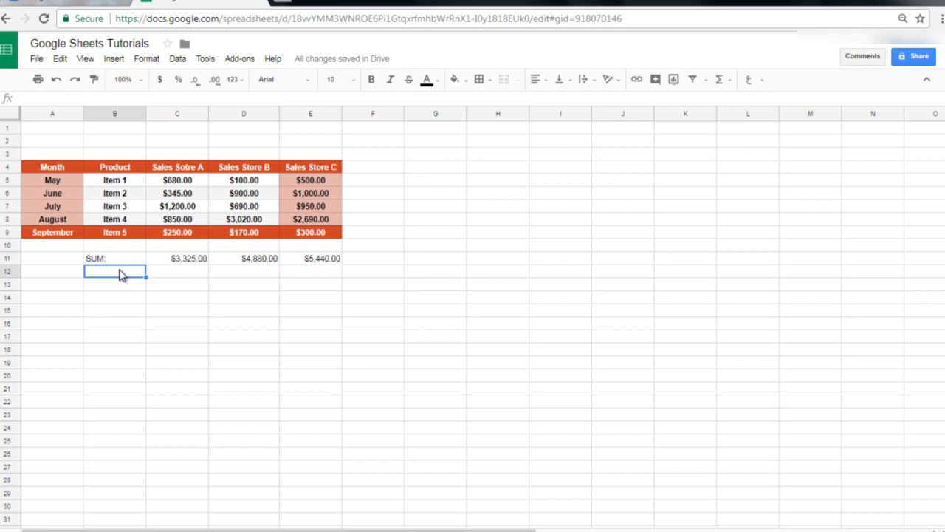
text(AVERAGE:)
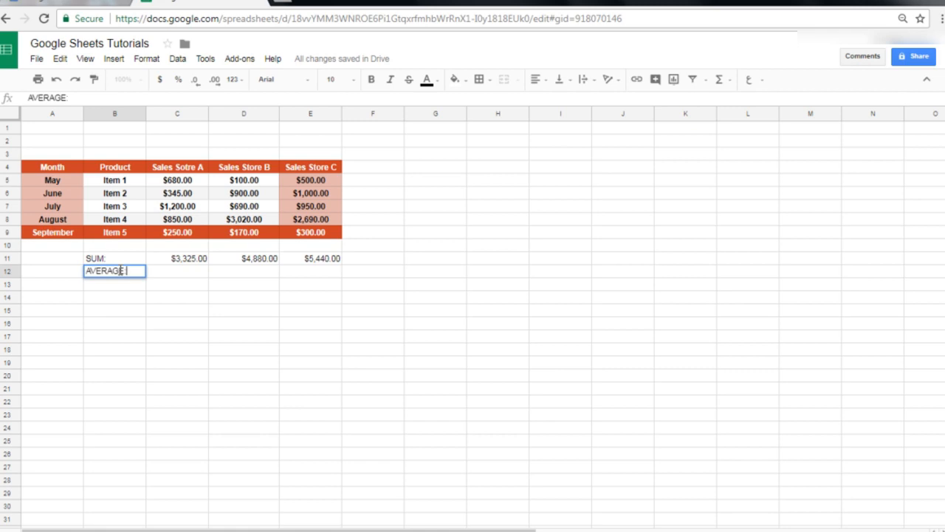
key(Tab)
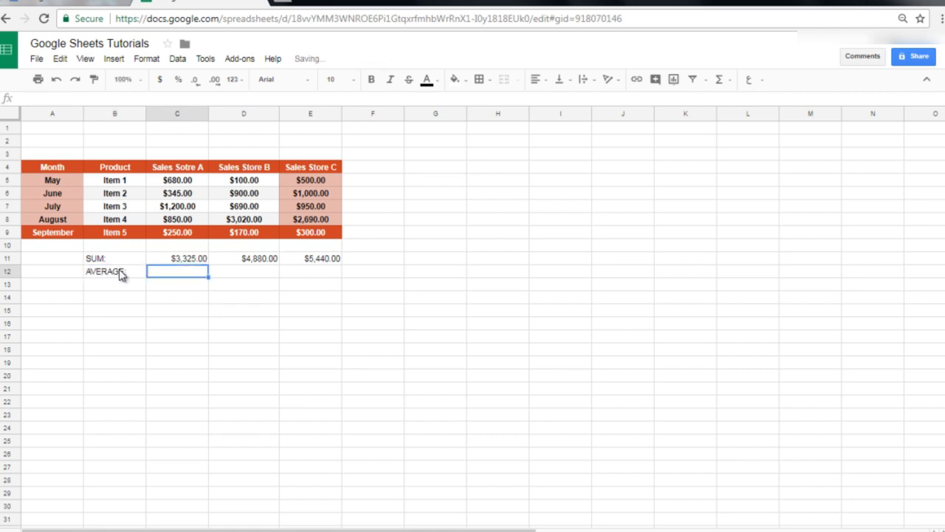
- Average the Store A sales in C12 with an AVERAGE formula over C5:C9 and fill it across to D12 and E12
text(=)
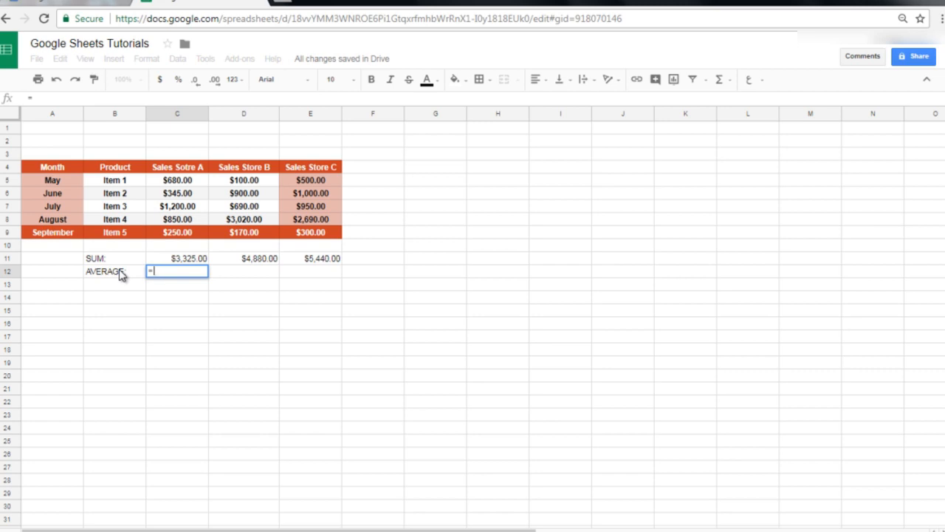
click(729, 81)
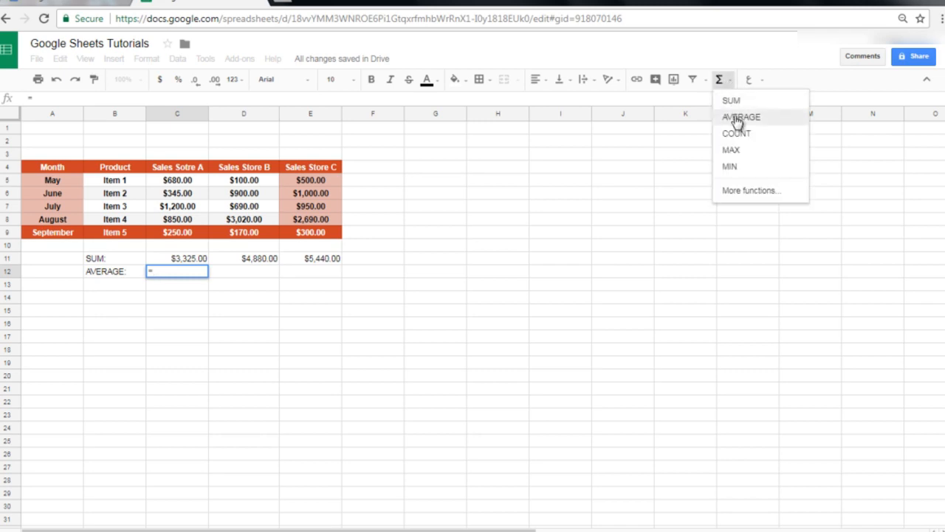
click(737, 118)
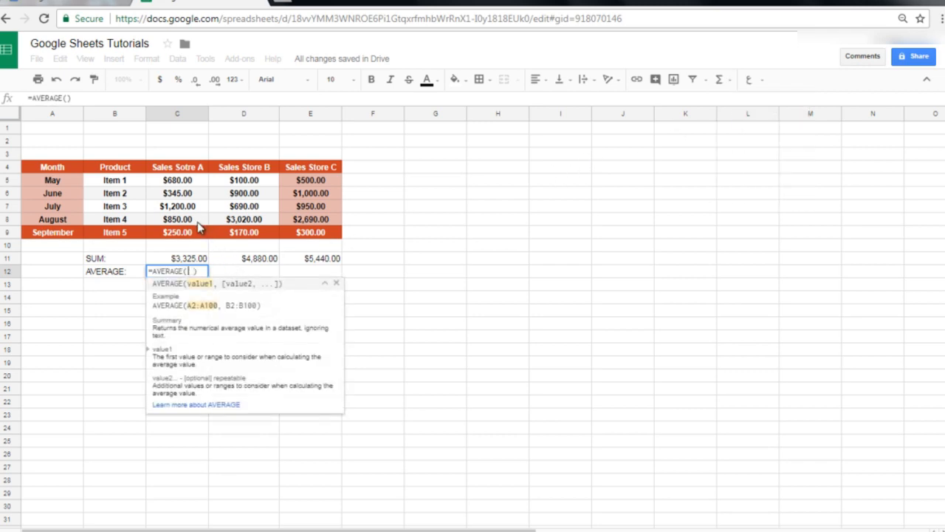
drag(190, 180, 191, 234)
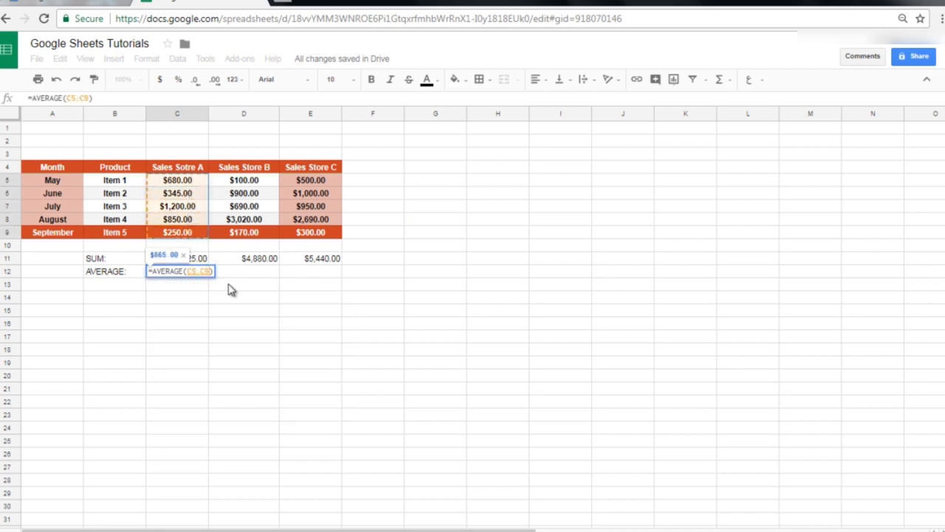
key(Return)
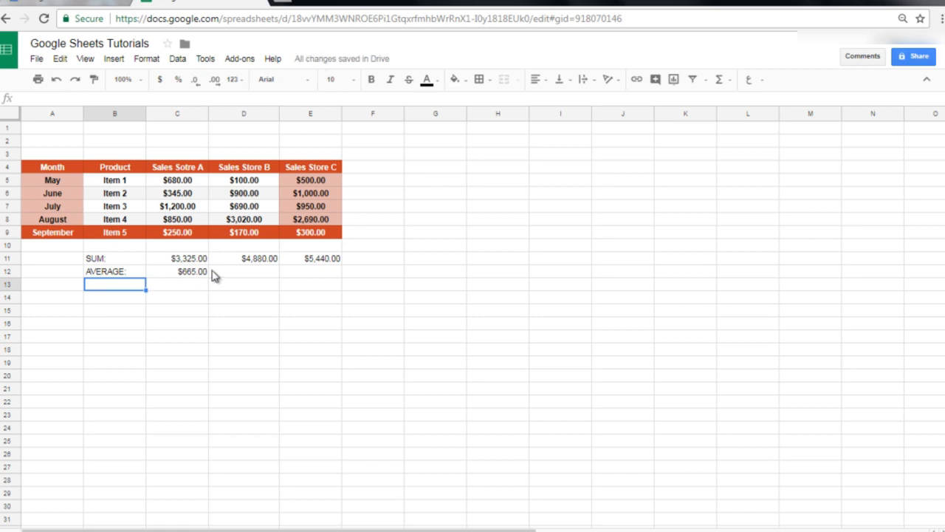
click(200, 273)
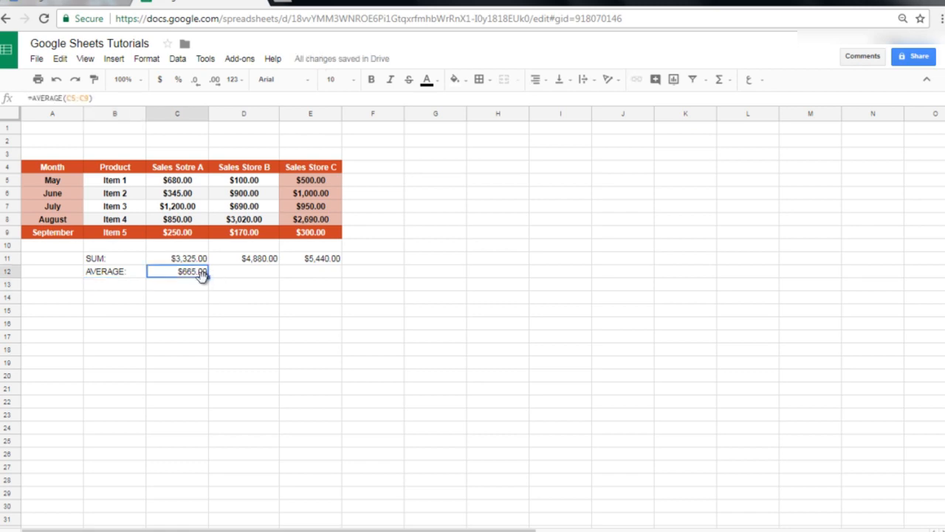
drag(209, 274, 320, 274)
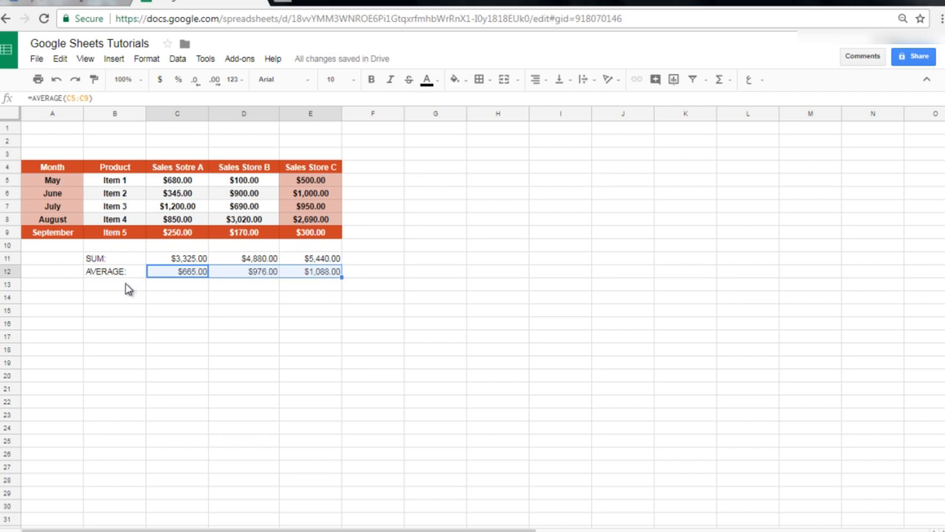
- Label cell B13 "COUNT" directly below the AVERAGE label
click(125, 289)
text(Cou)
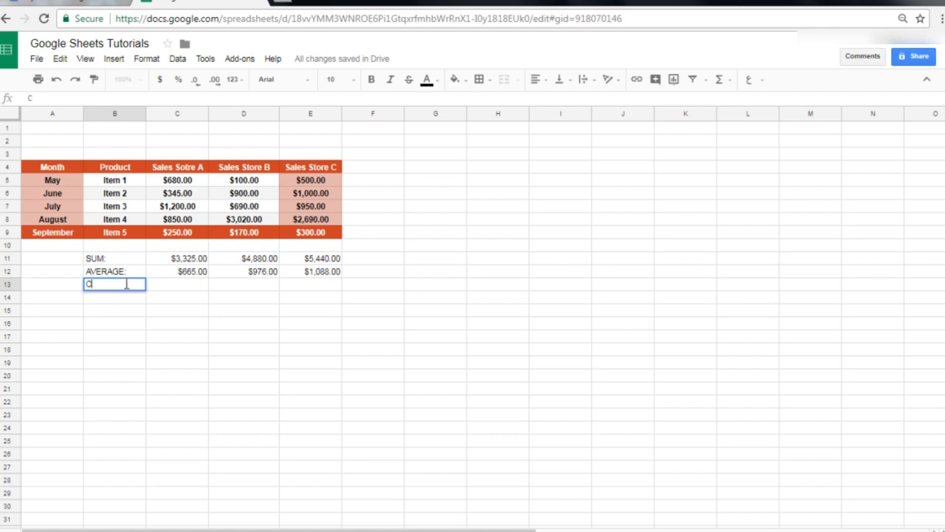
key(BackSpace)
key(BackSpace)
text(OUNT)
key(Tab)
- Count the Store A sales entries in C13 with a COUNT formula over C5:C9 and fill it across to D13 and E13
text(= )
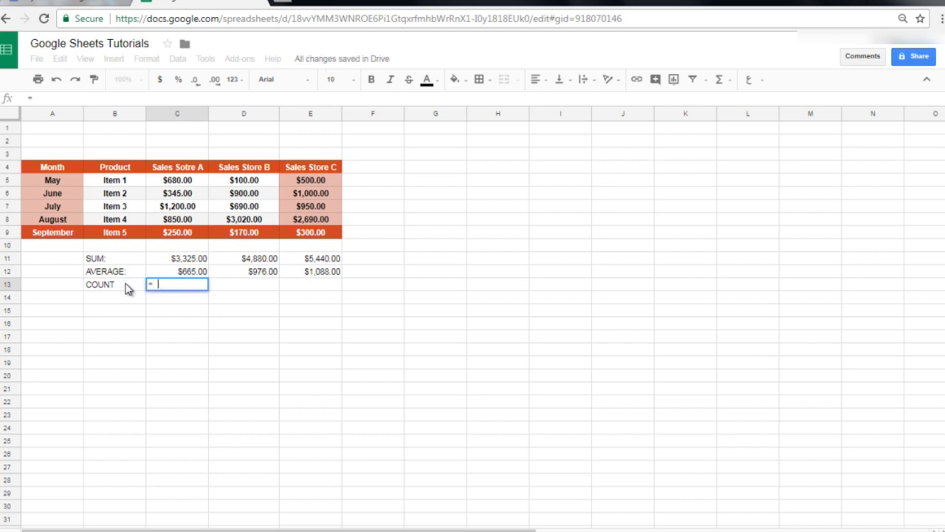
text(COUNT)
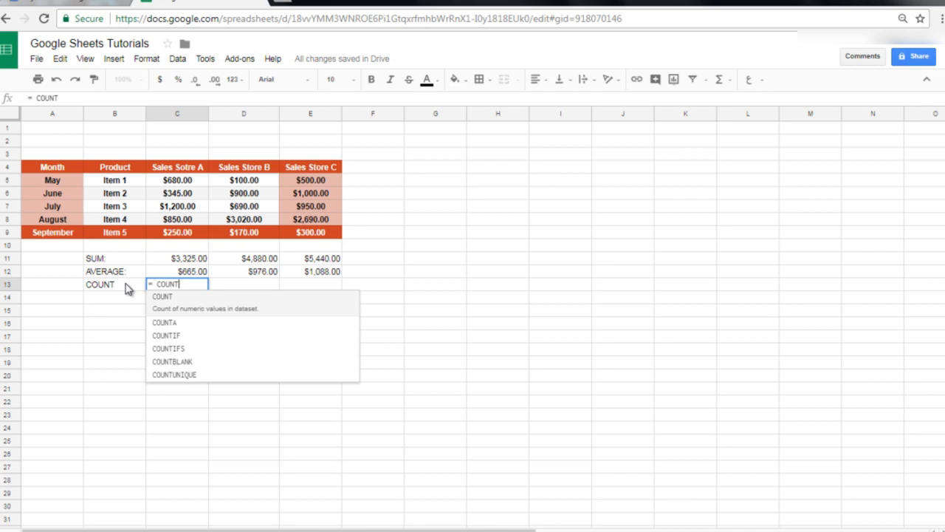
text(()
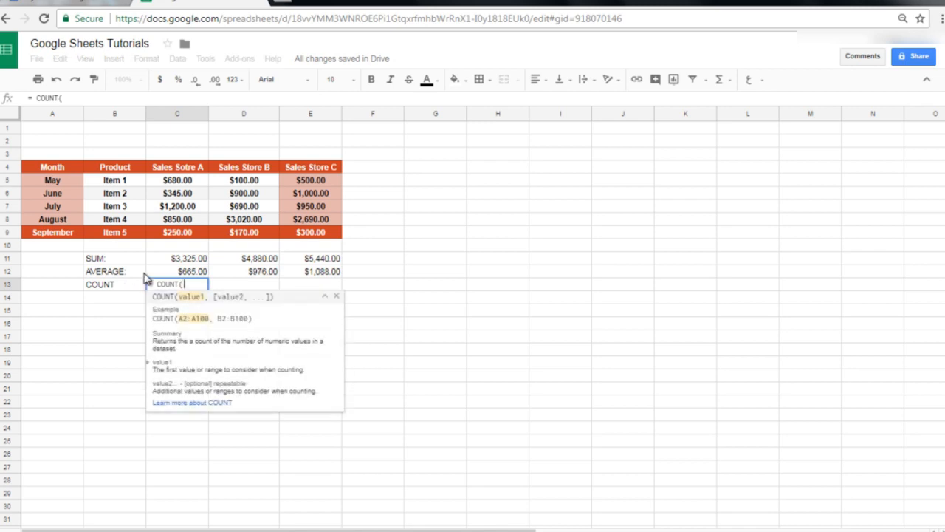
drag(182, 186, 179, 234)
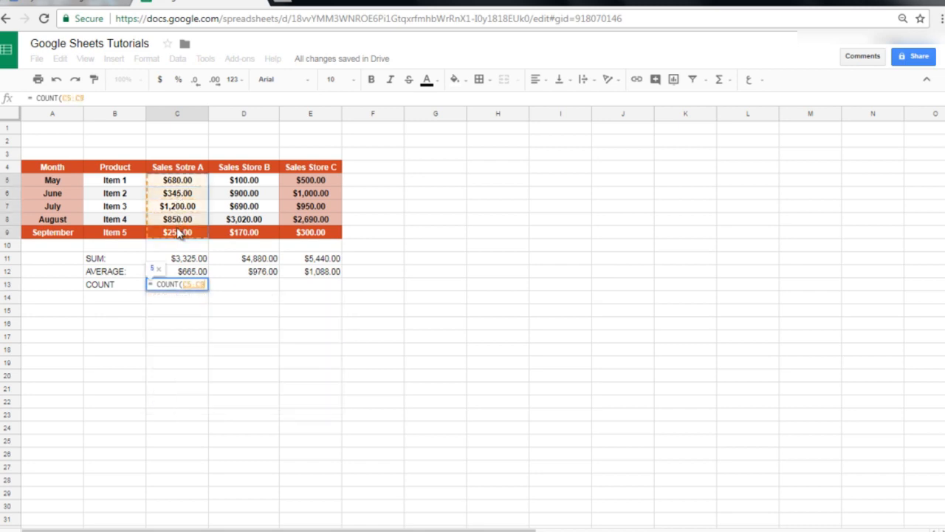
key(Return)
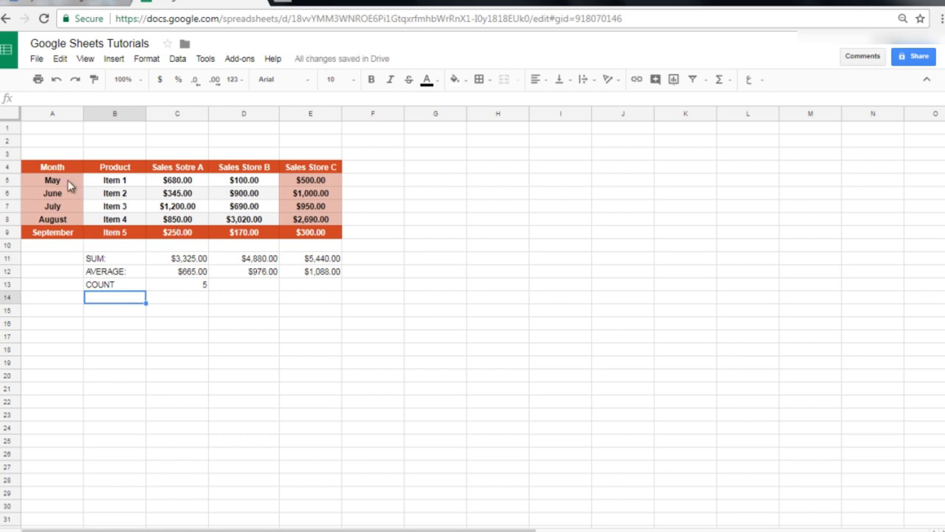
click(203, 286)
drag(208, 290, 311, 290)
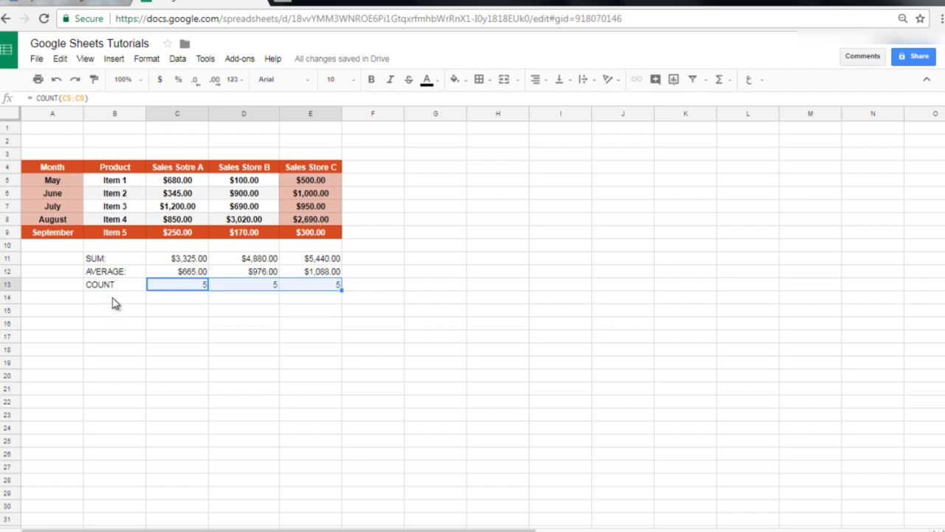
- Label cell B14 "MAX:" and find the highest Store A sale in C14 with the formula =MAX(C5:C9)
click(114, 299)
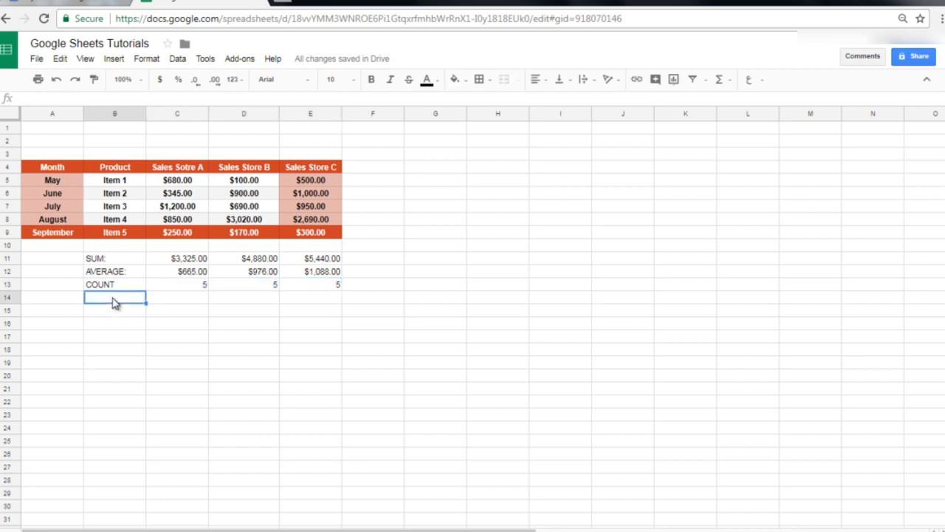
text(MAX:)
key(Tab)
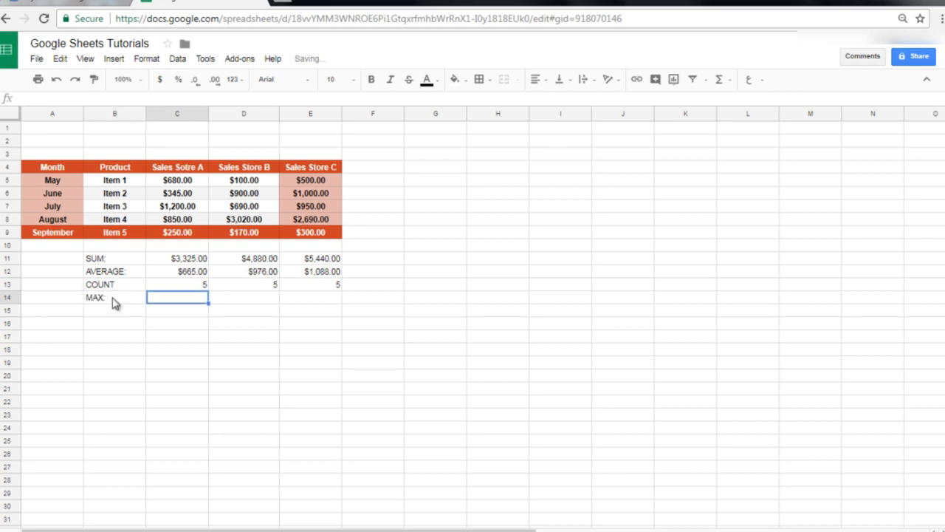
text(MAX)
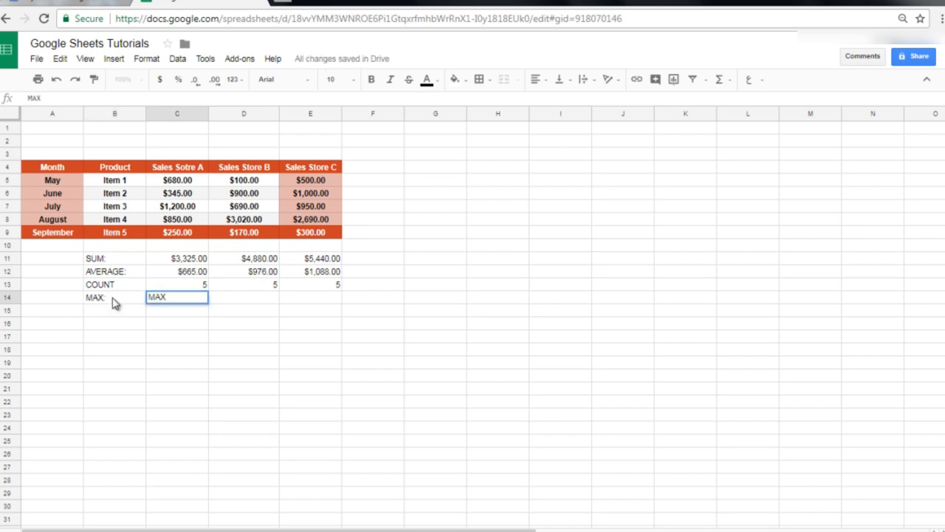
text((C5:C(9))
click(149, 298)
text(=)
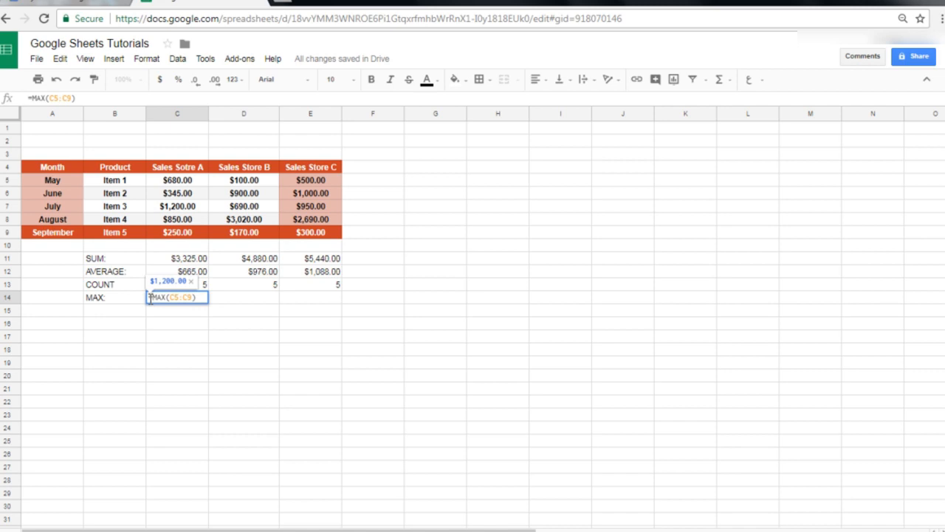
key(Return)
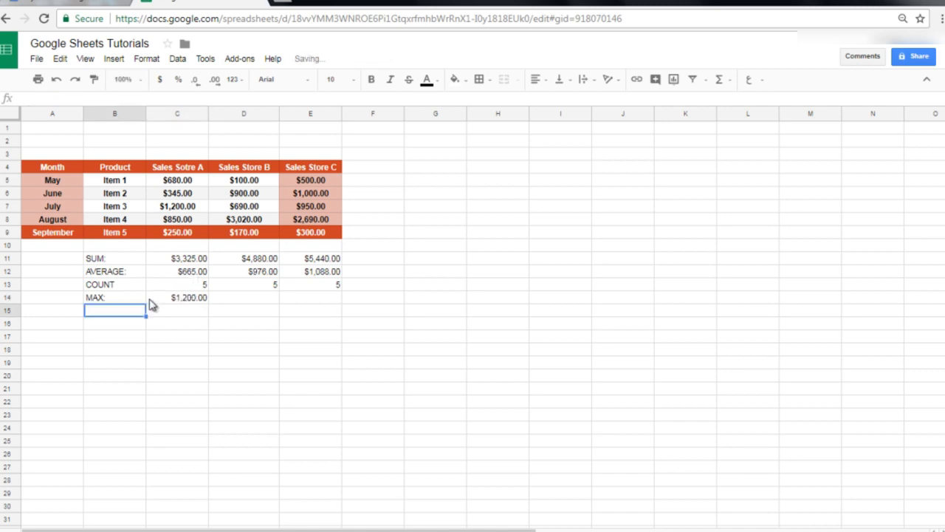
- Fill the MAX formula from C14 across to D14 and E14, and check the results against the Store B and Store C sales
click(204, 300)
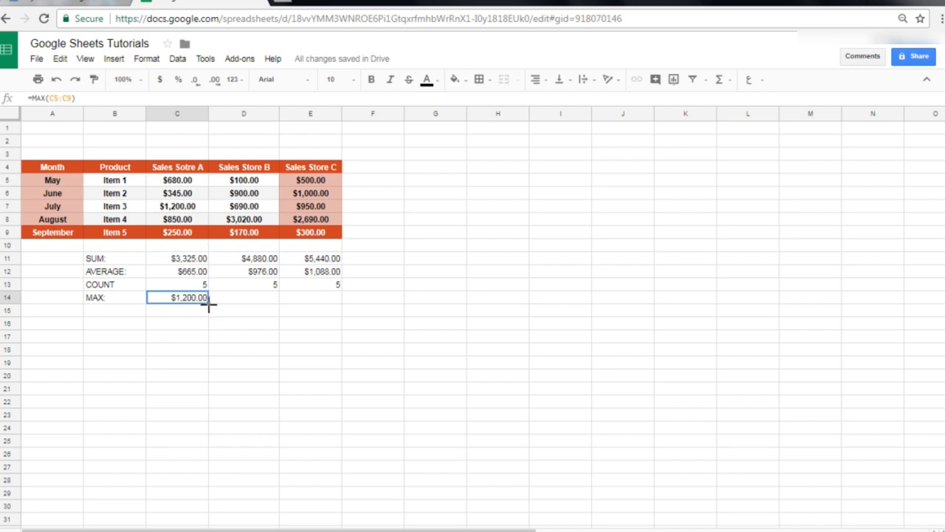
drag(209, 303, 308, 303)
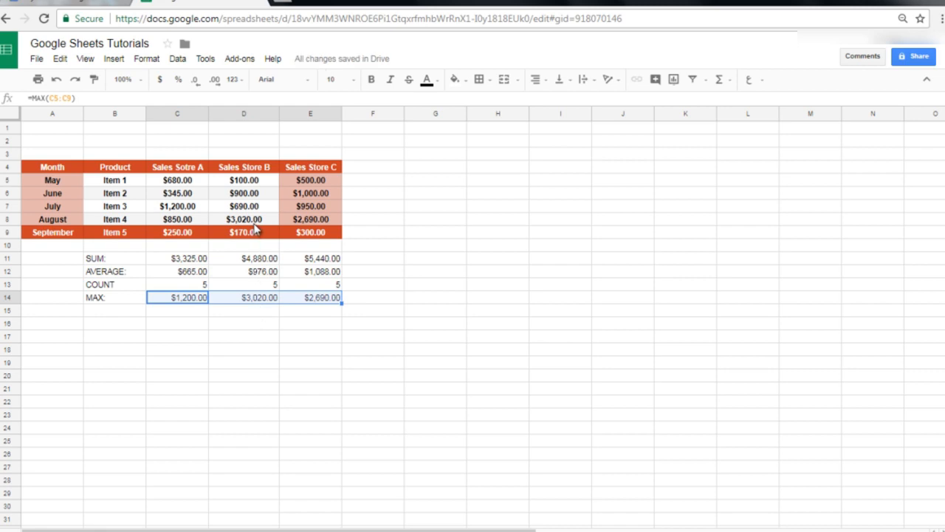
click(256, 171)
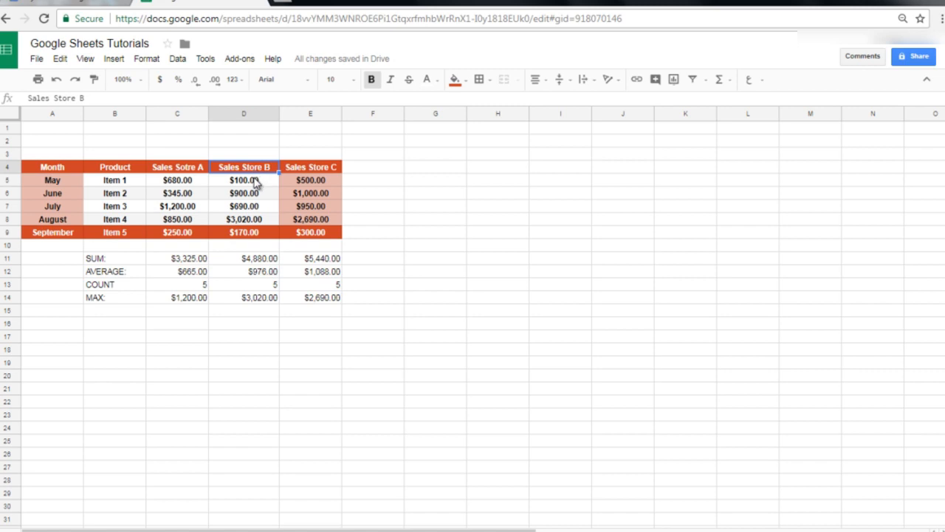
drag(256, 183, 255, 236)
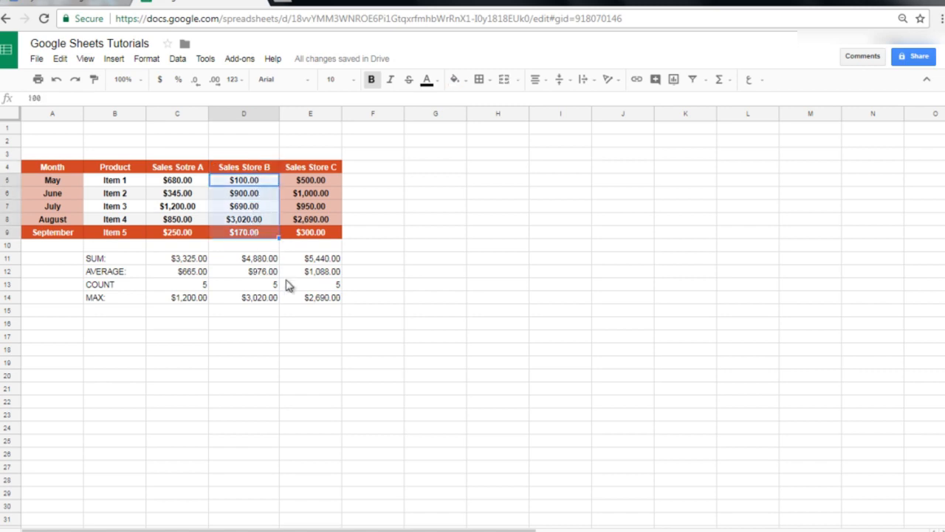
click(307, 303)
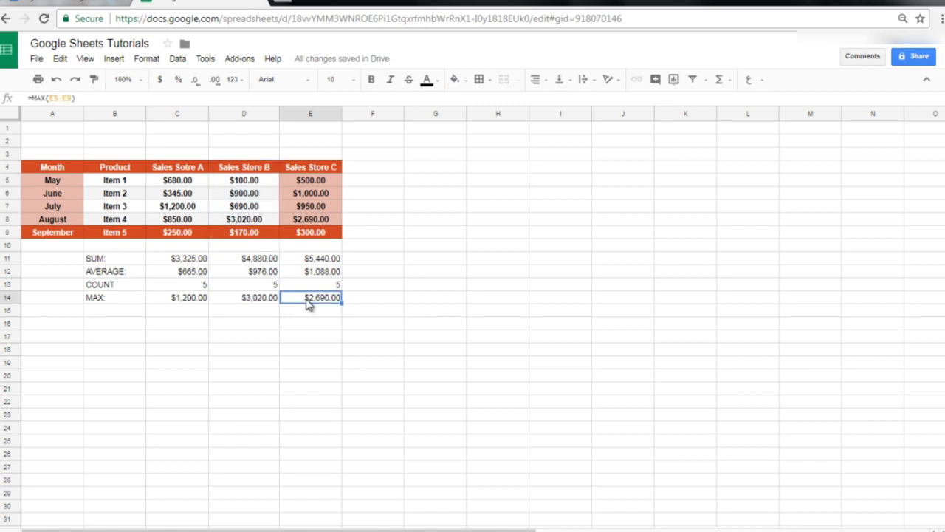
click(316, 220)
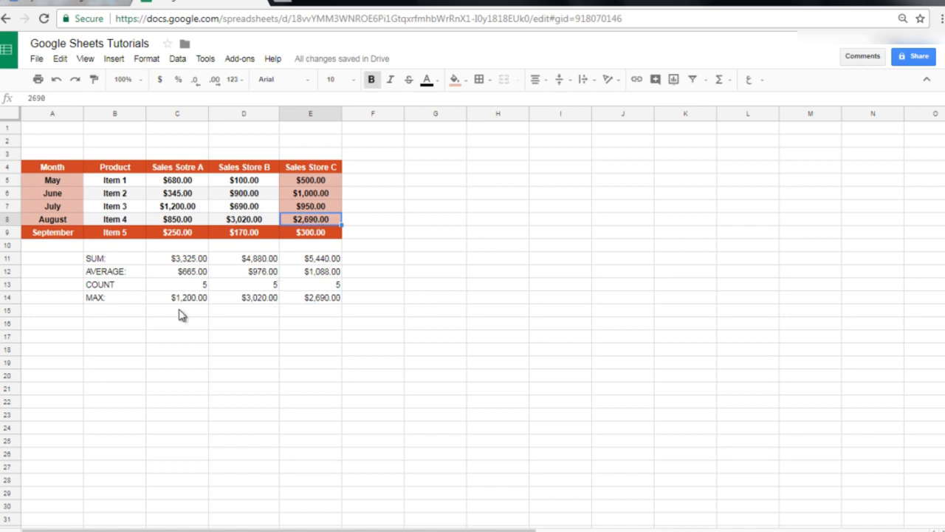
- Label cell B15 "MIN:" and find the lowest Store A sale in C15 with the formula =MIN(C5:C9)
click(117, 313)
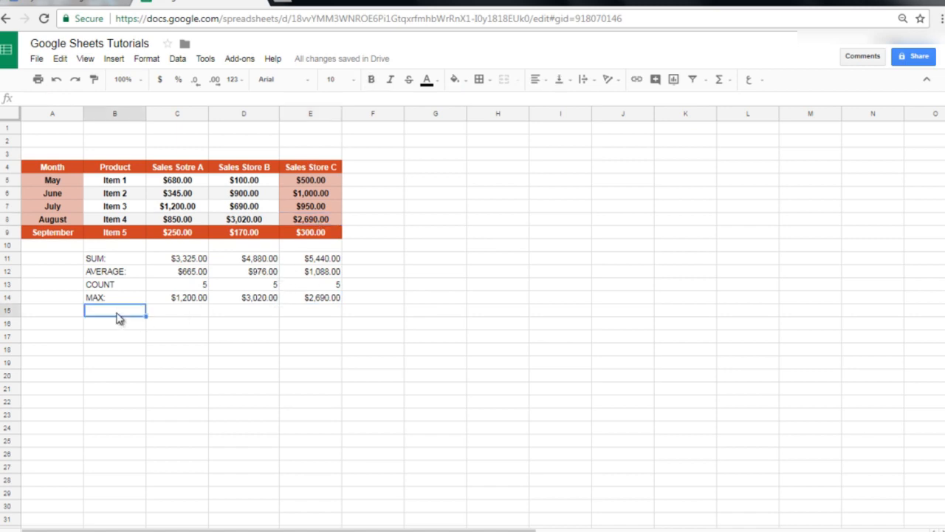
text(MIN:)
key(Tab)
text(=)
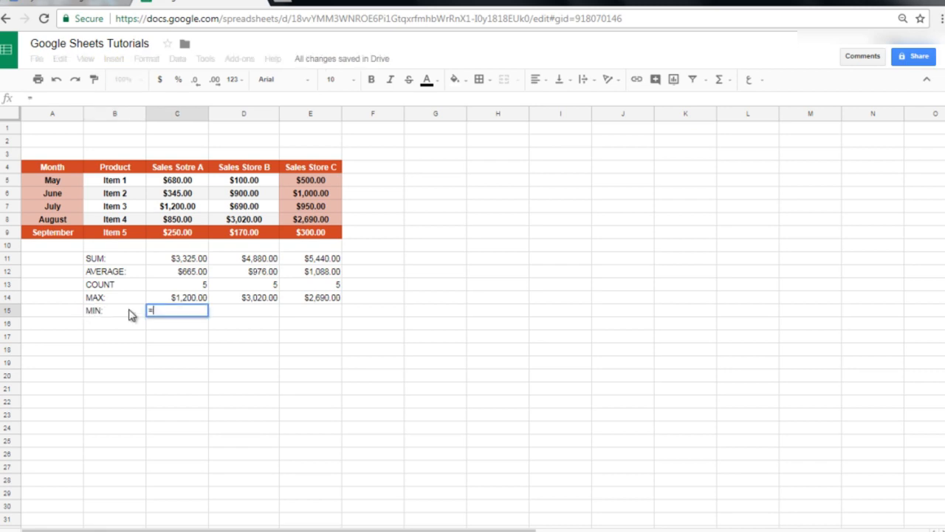
text(MIN()
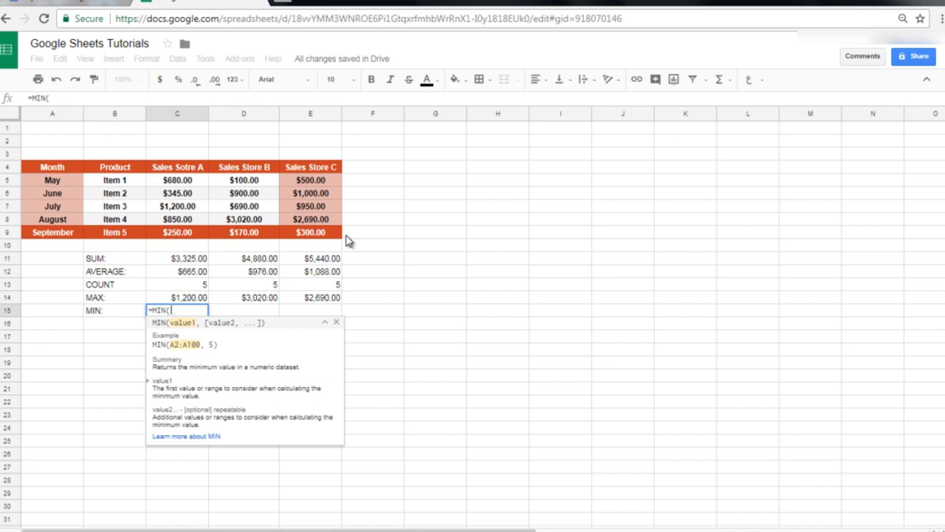
drag(186, 185, 189, 234)
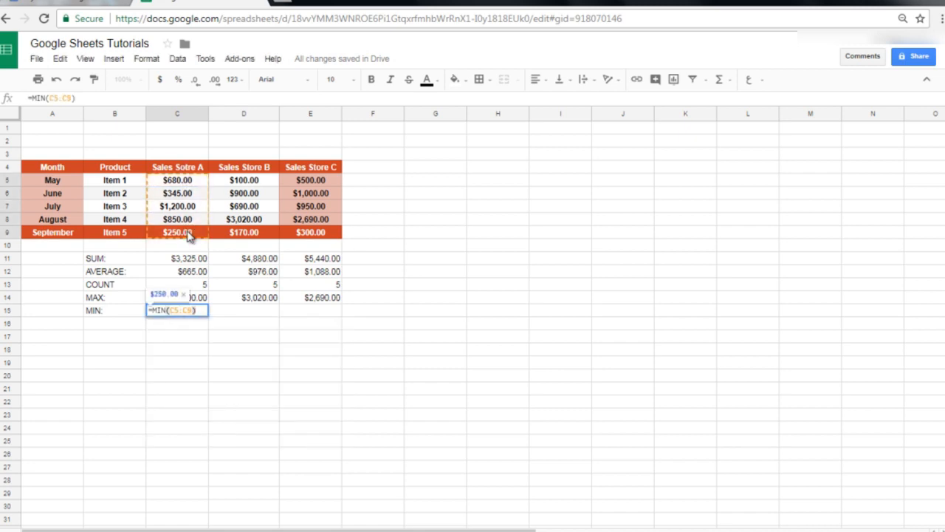
key(Return)
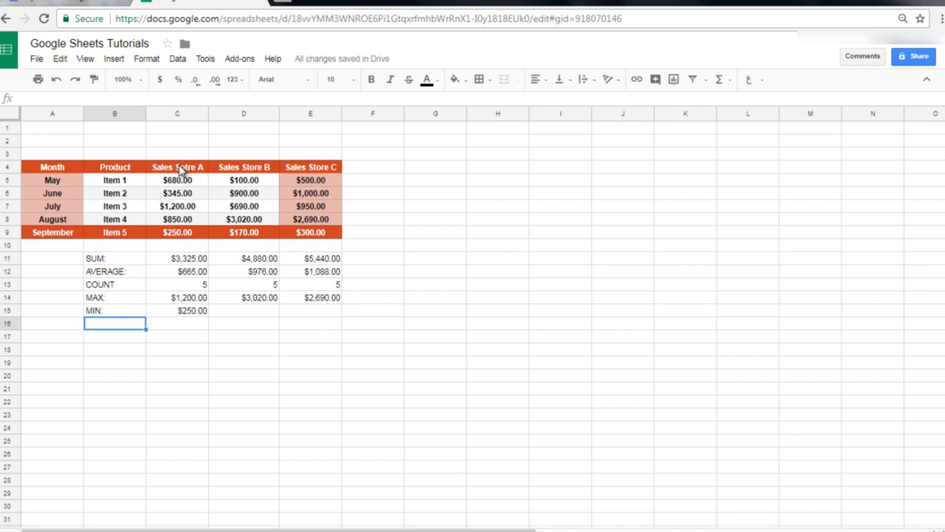
- Fill the MIN formula from C15 across to D15 and E15, and check the minimums against the Store A and Store B sales
click(177, 235)
click(198, 311)
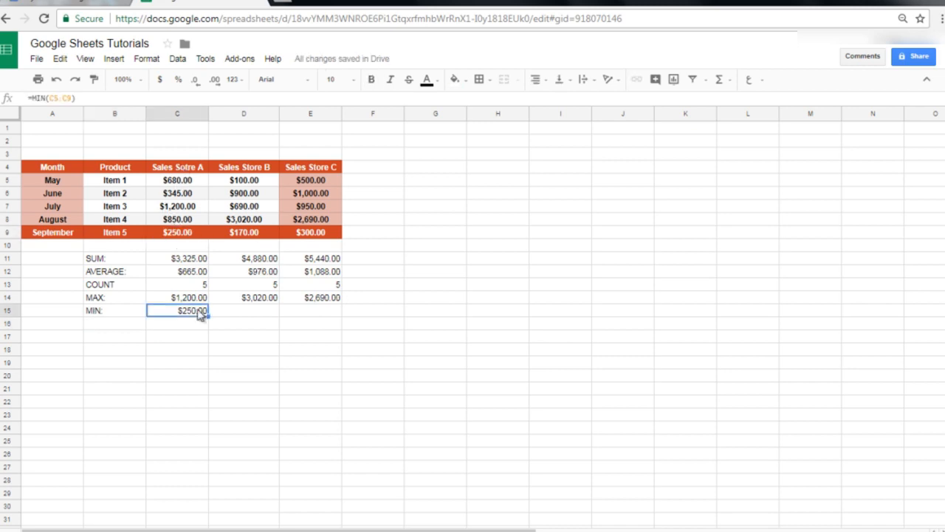
drag(210, 315, 306, 318)
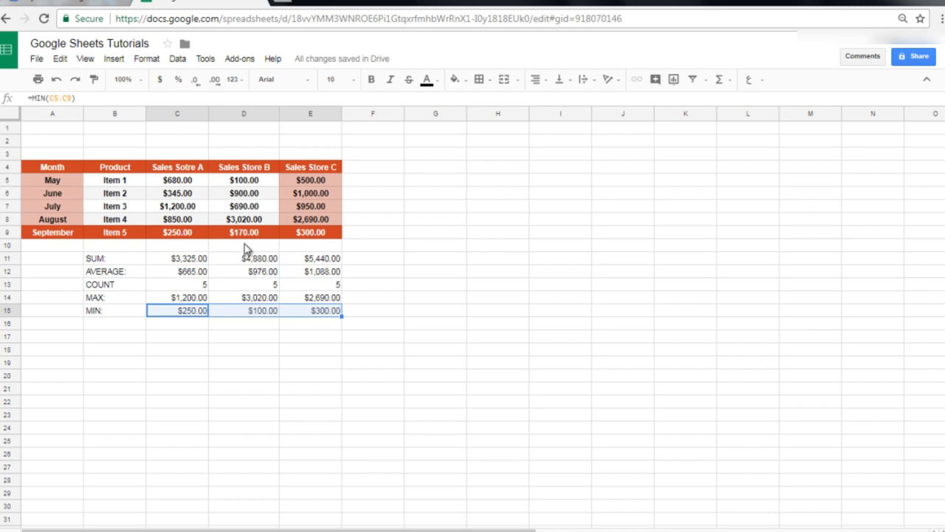
click(254, 185)
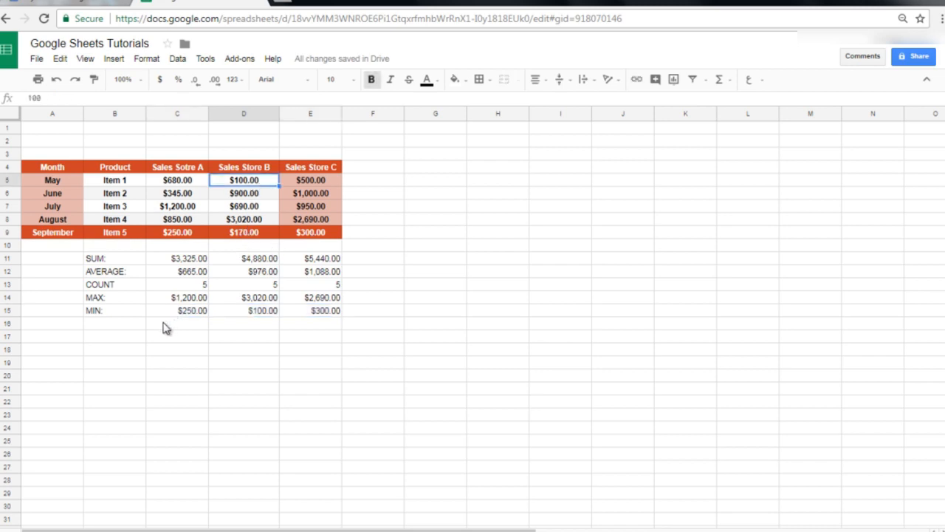